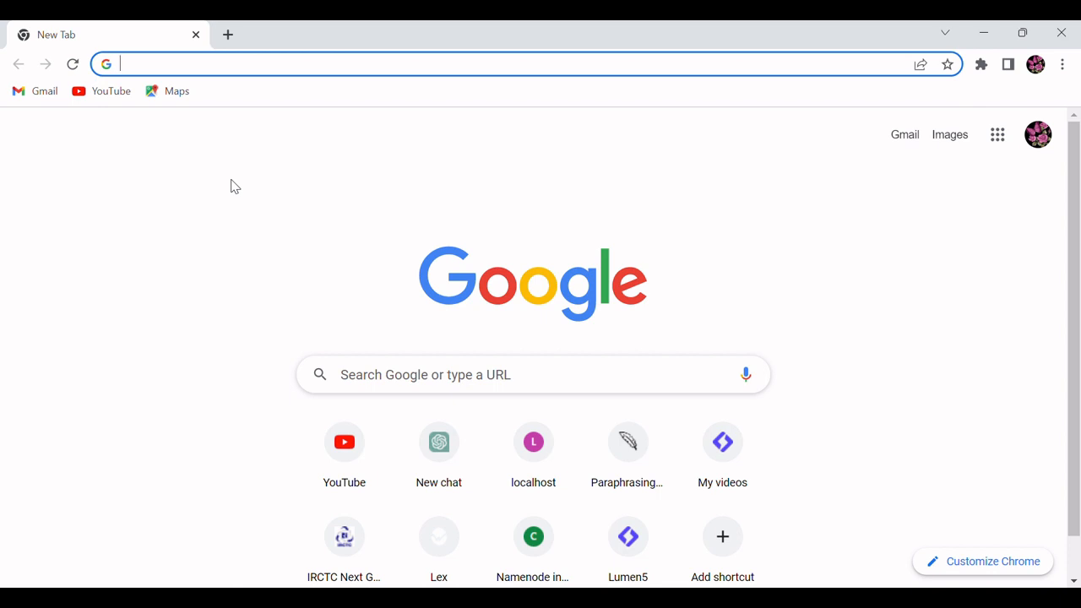
Step: Go to lumen5.com and open its account sign-up form
type("lumen5.com")
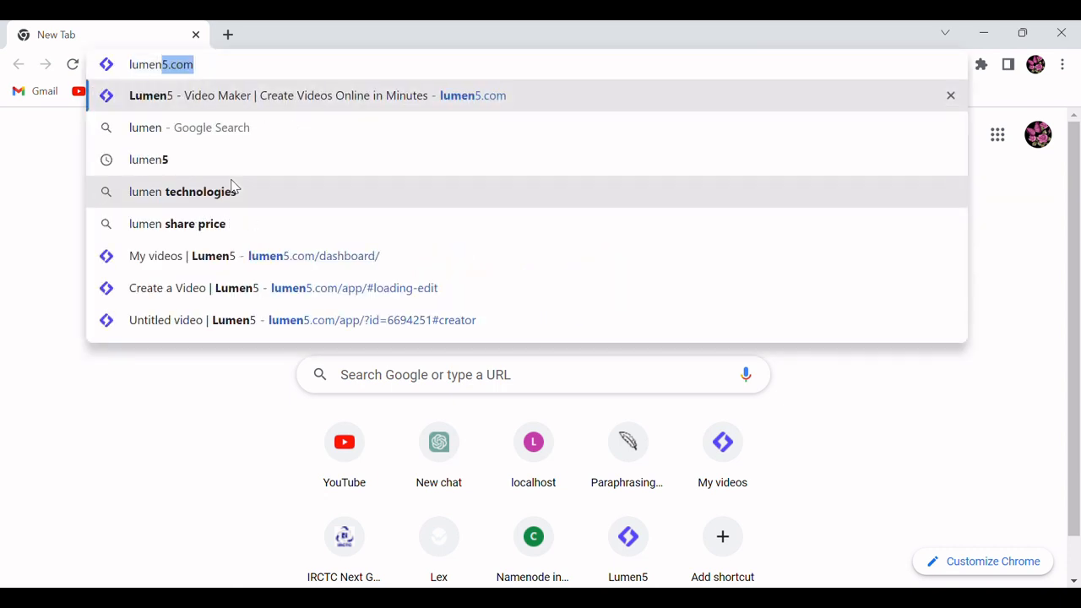
key("Right")
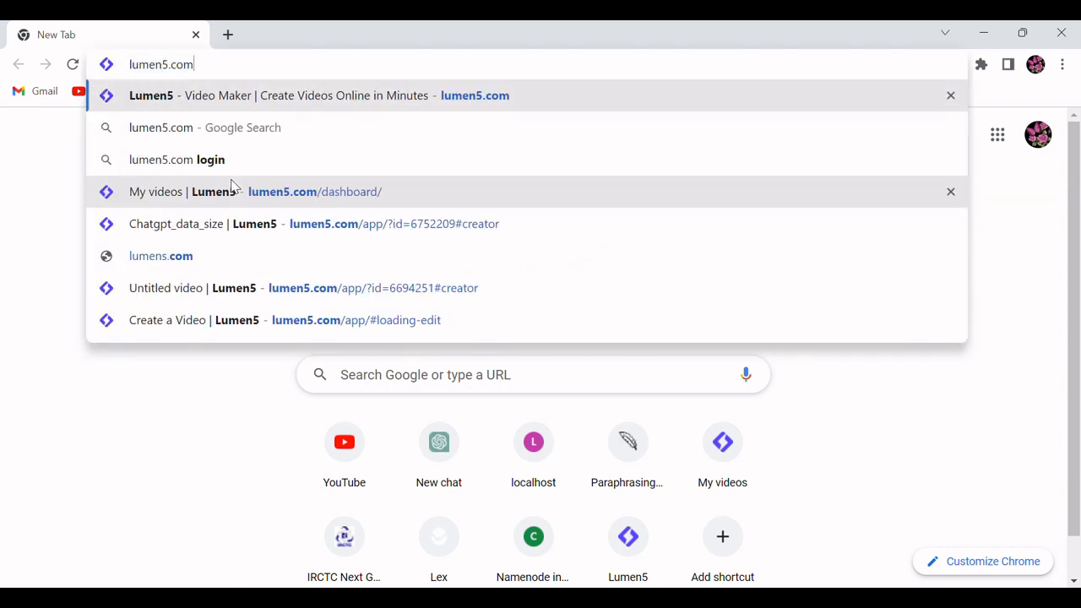
key("Return")
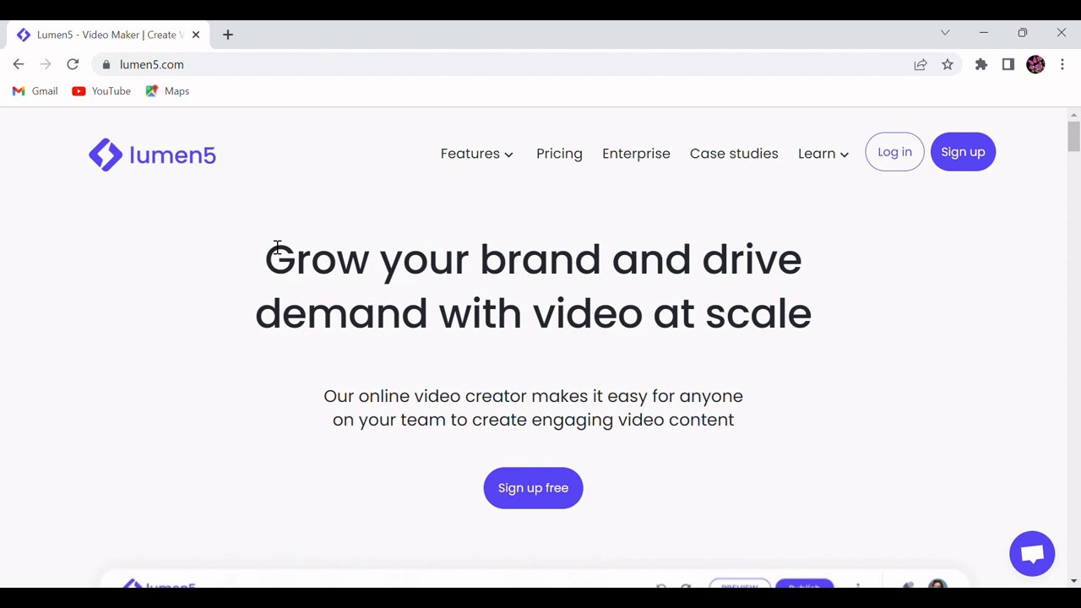
left_click(974, 154)
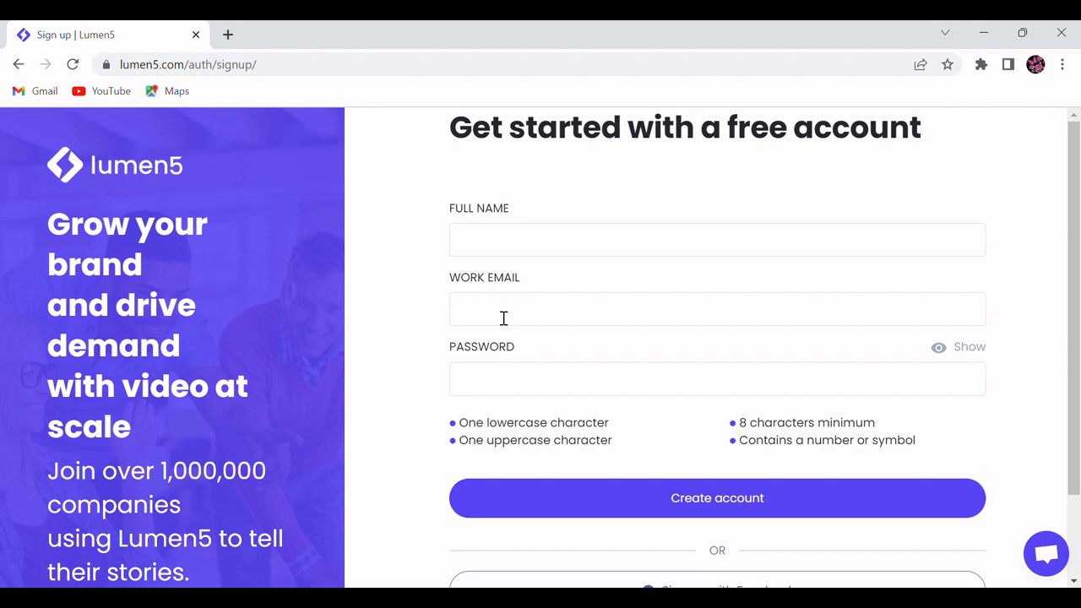
Step: Review the free account sign-up form and switch to the log-in page for an existing account
scroll(414, 330, "down", 2)
scroll(492, 329, "up", 2)
scroll(566, 328, "down", 2)
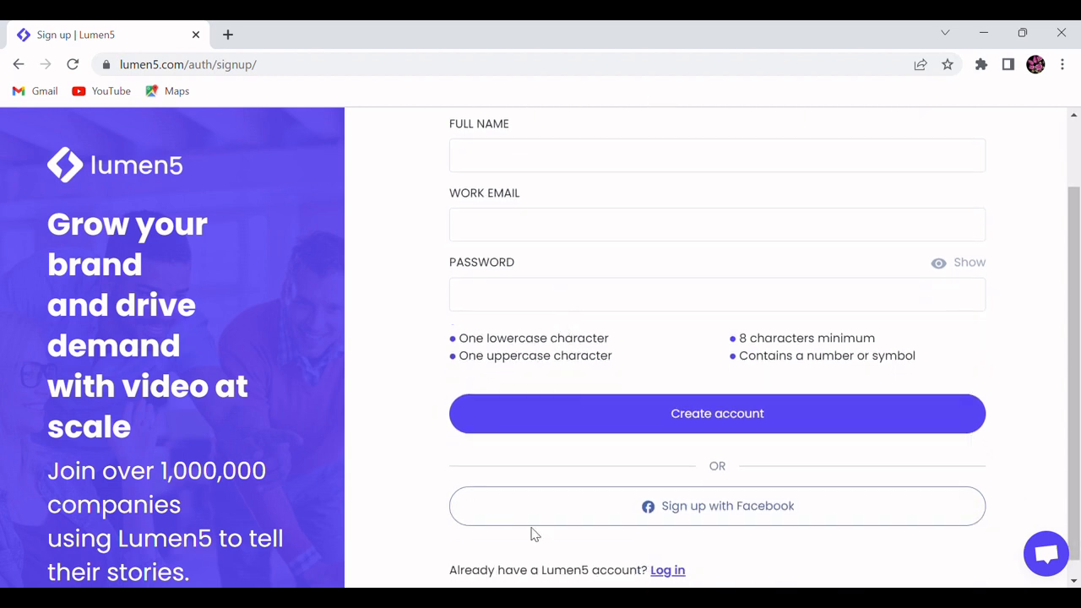
left_click(680, 577)
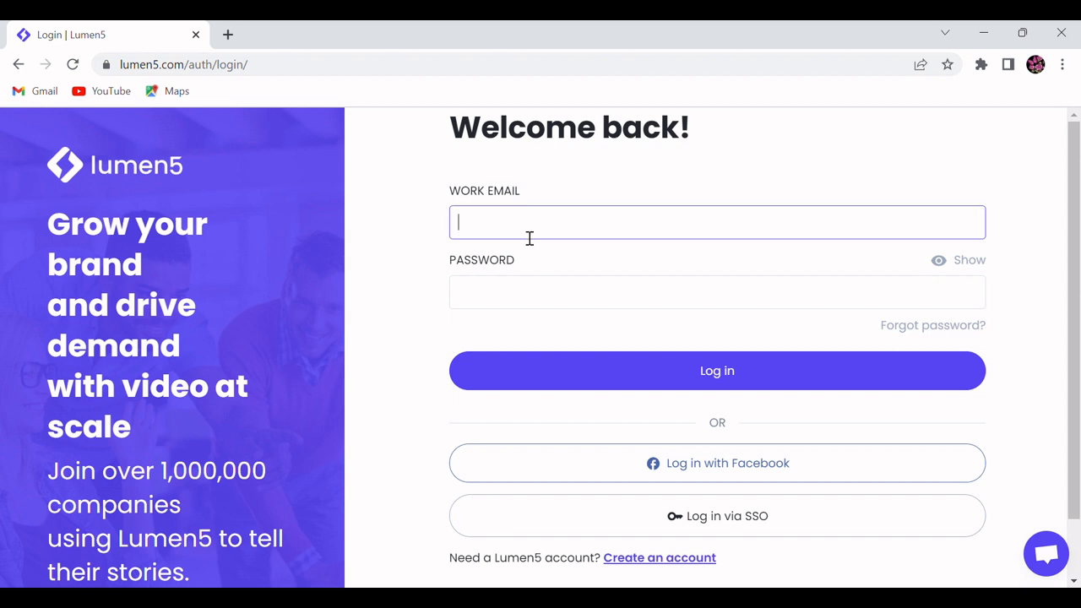
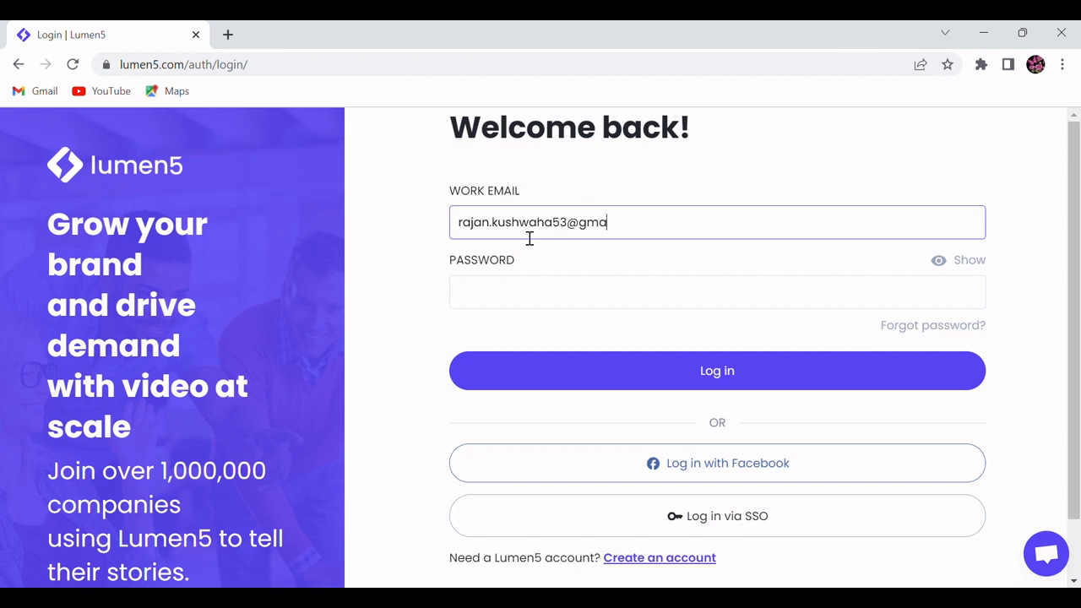
Step: Fill in the account's work email on the log-in form
key("Tab")
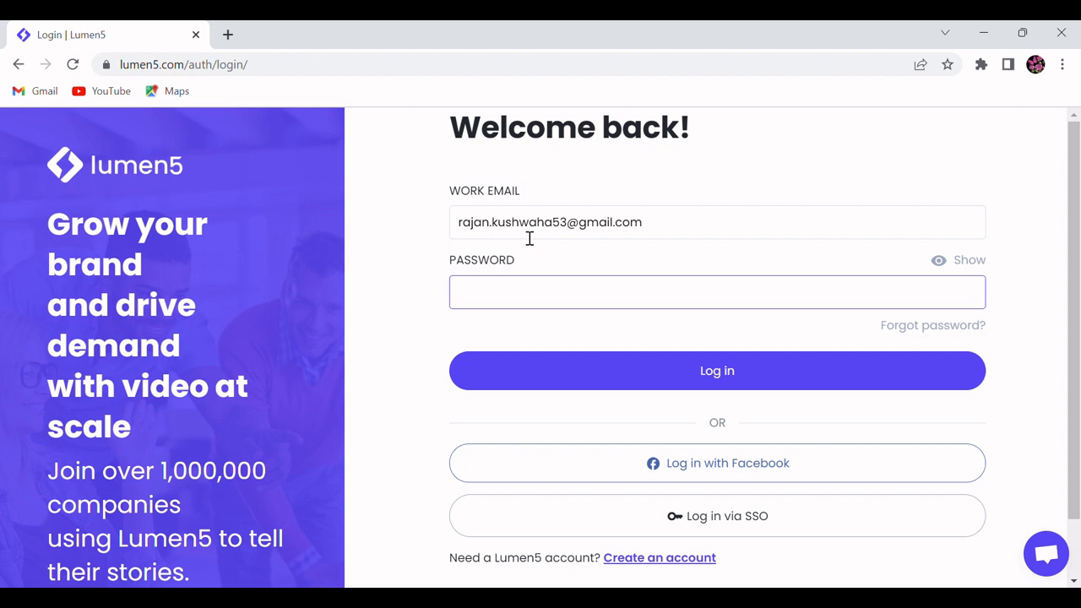
Step: Enter the account password and log in to the dashboard
type("***********")
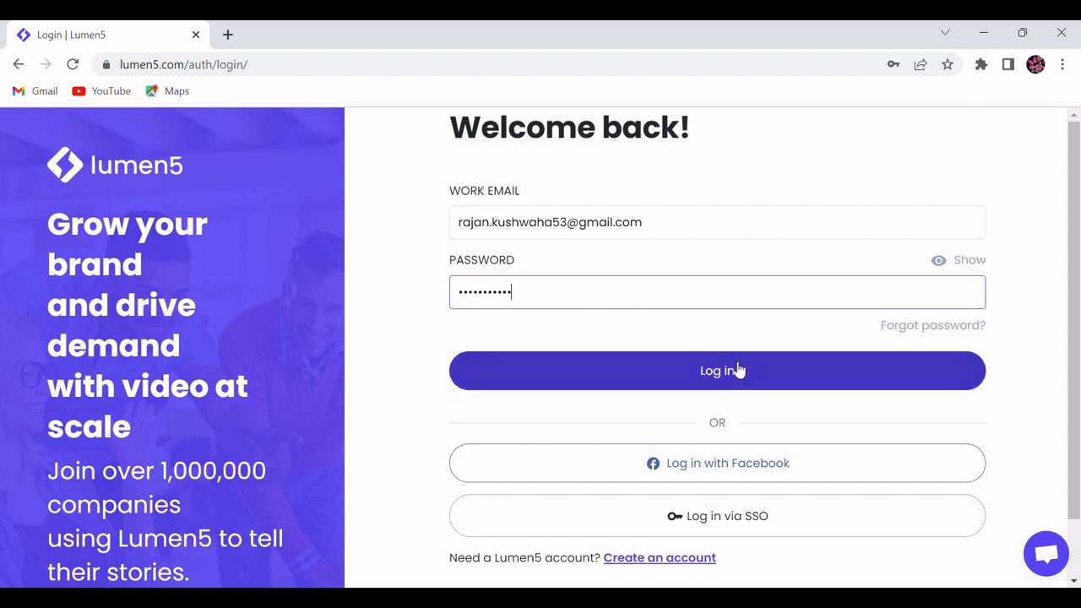
left_click(716, 371)
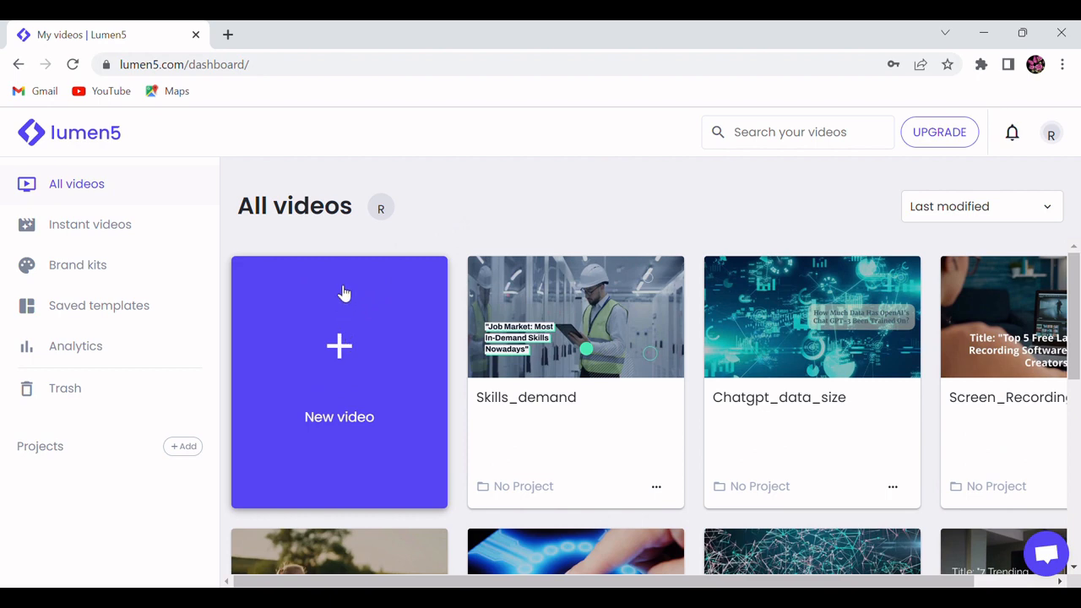
Step: Start a new video from the Smart template in 16:9 format
left_click(341, 353)
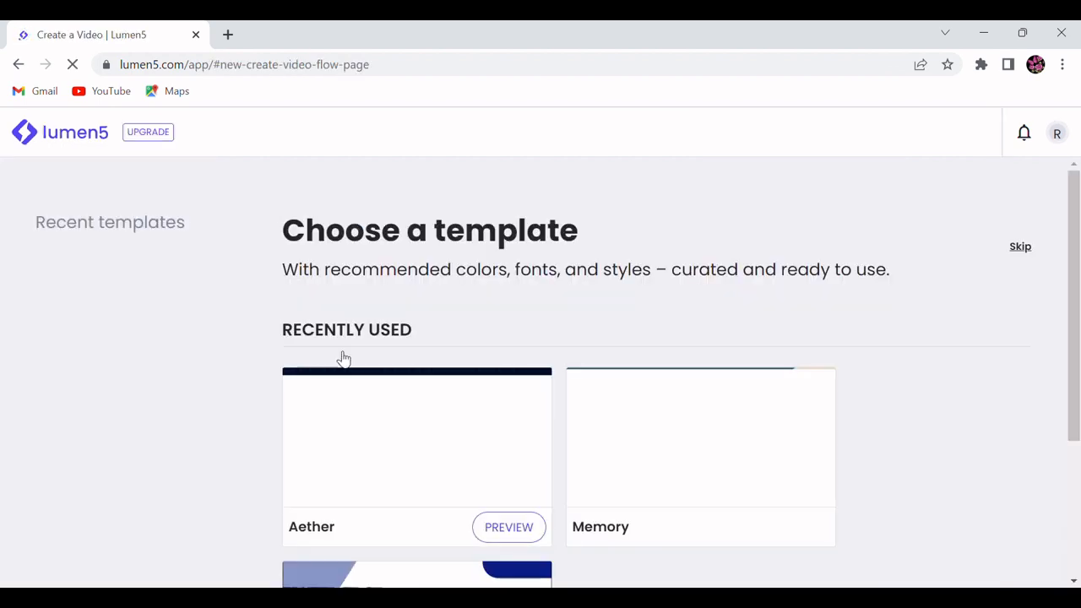
scroll(275, 309, "down", 7)
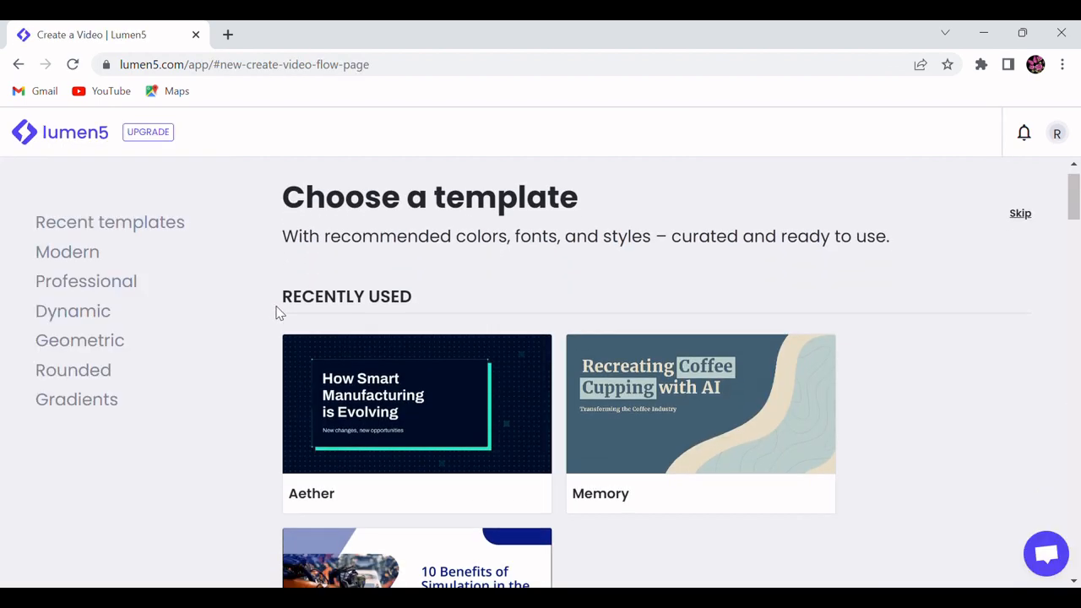
scroll(533, 328, "down", 5)
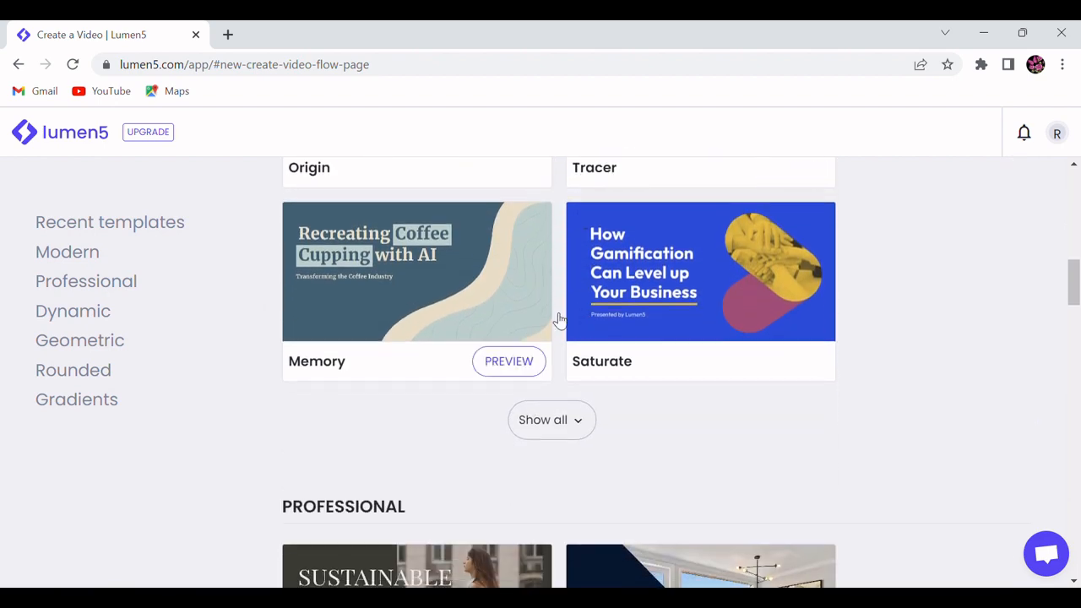
scroll(746, 389, "down", 10)
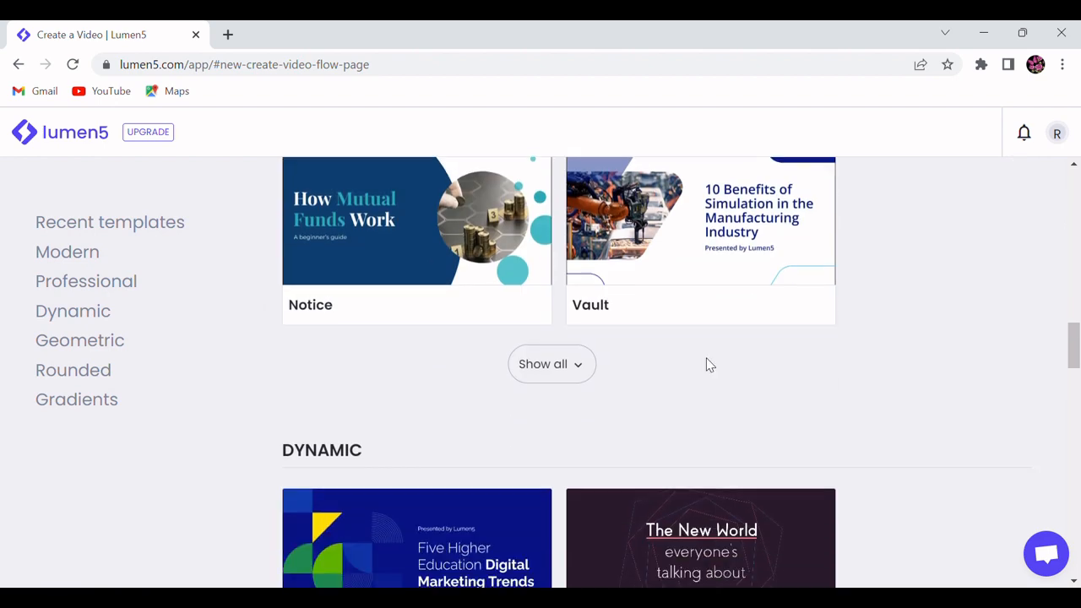
scroll(692, 354, "down", 2)
scroll(709, 372, "up", 1)
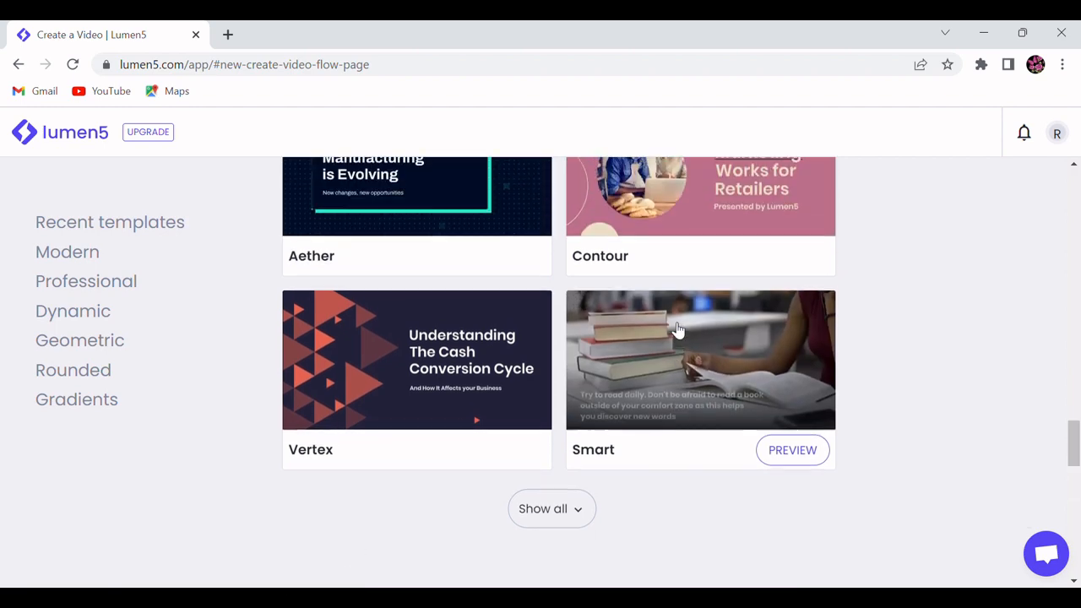
left_click(789, 453)
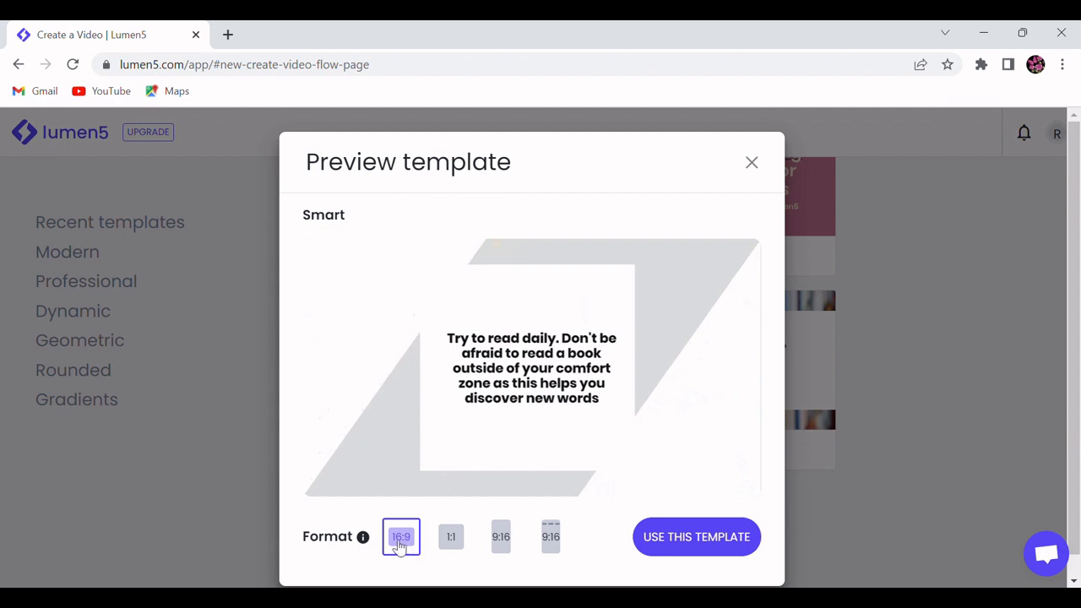
left_click(680, 545)
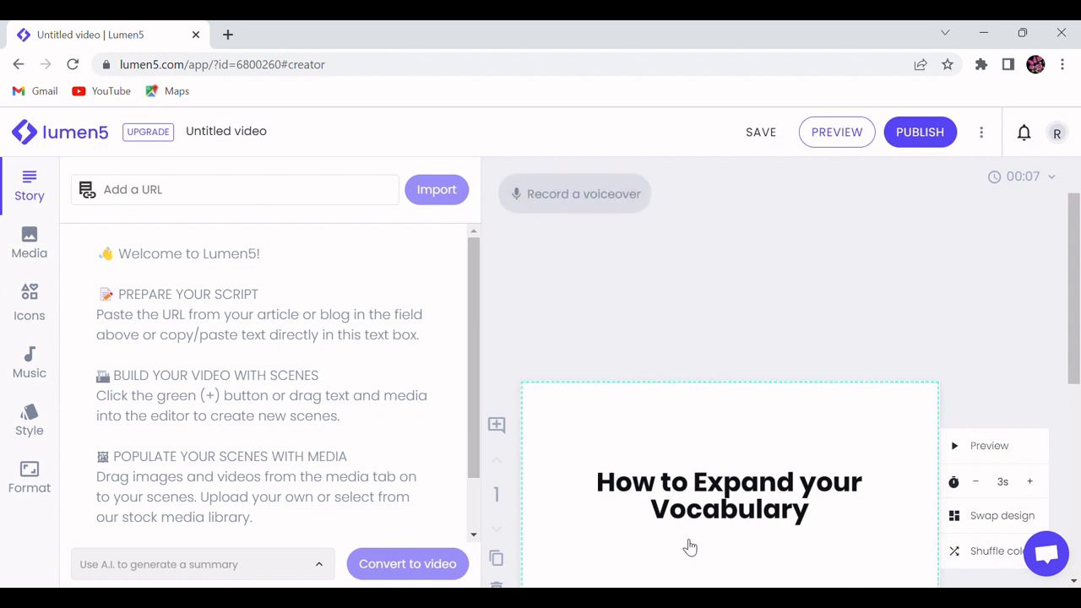
Step: Paste the "Maximize Your Earnings with ChatGPT: A Complete Guide" script into the story text and tidy the gap below its title
scroll(1023, 354, "down", 3)
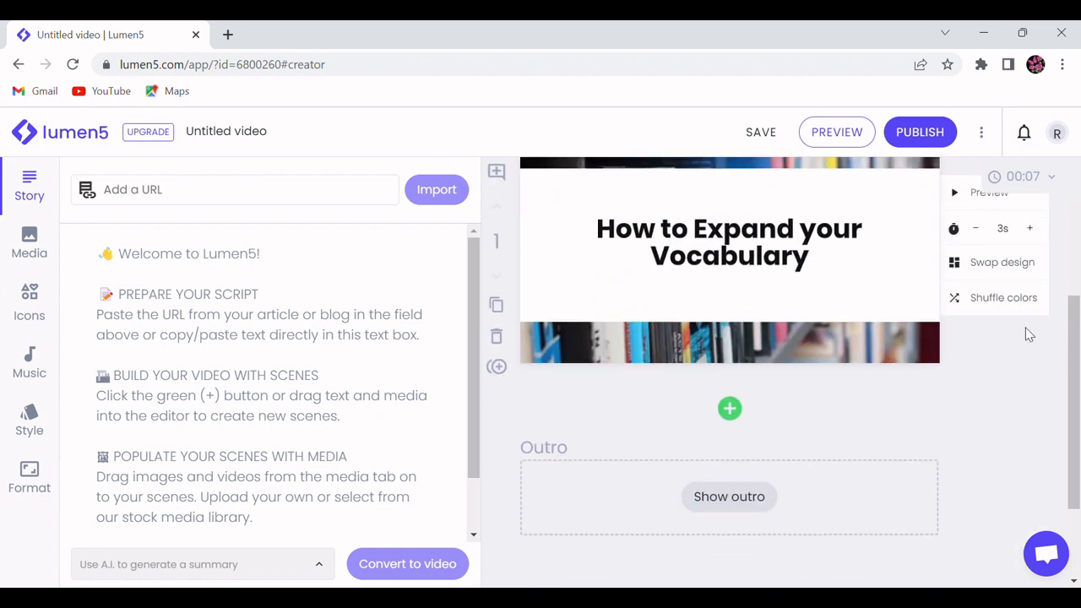
scroll(1028, 335, "up", 3)
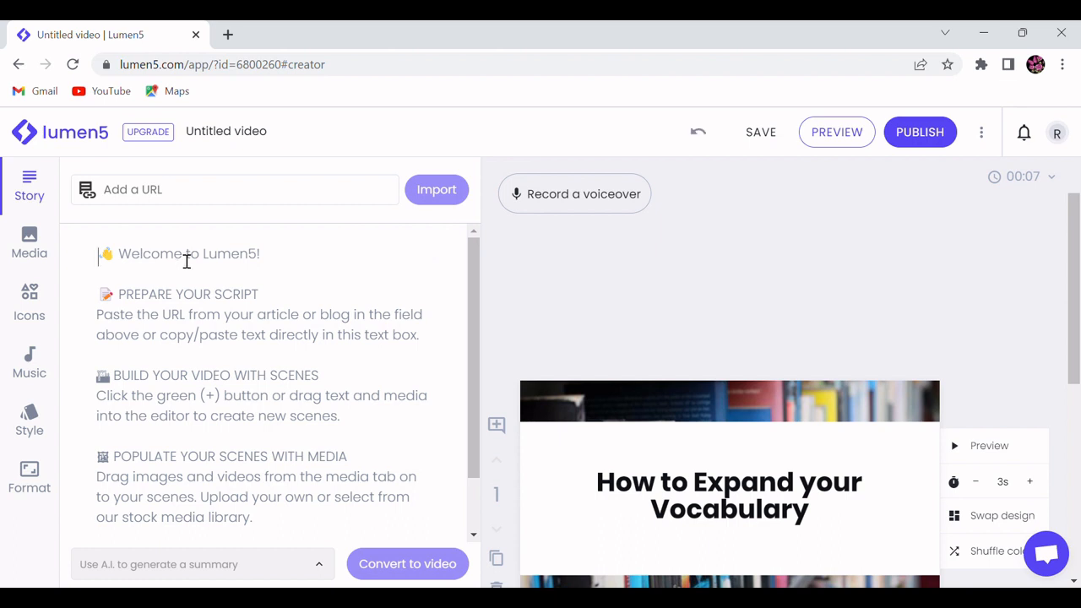
key("ctrl+v")
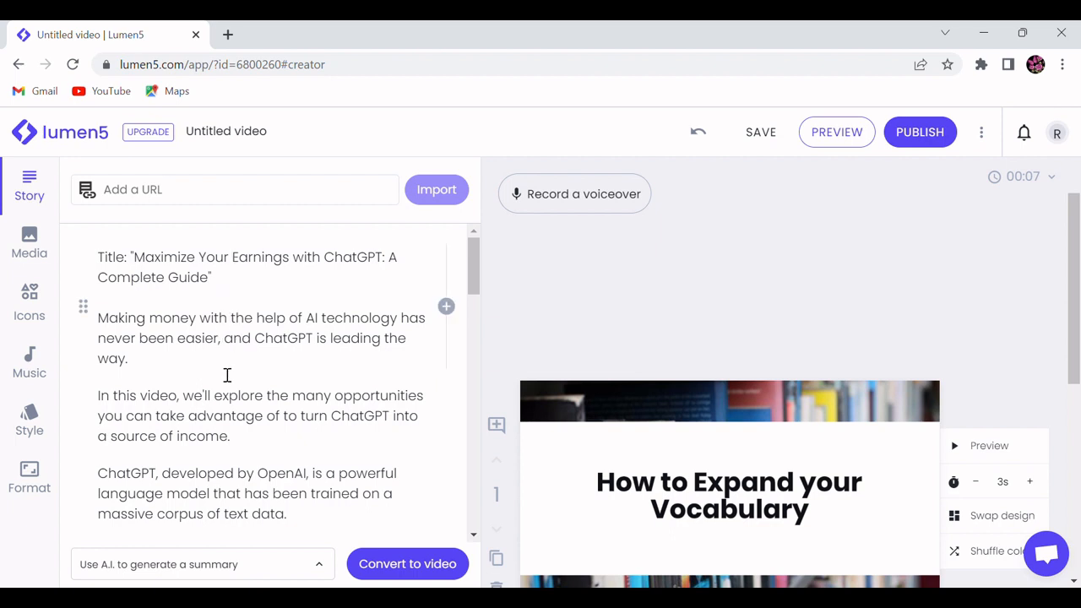
left_click(243, 282)
key("Return")
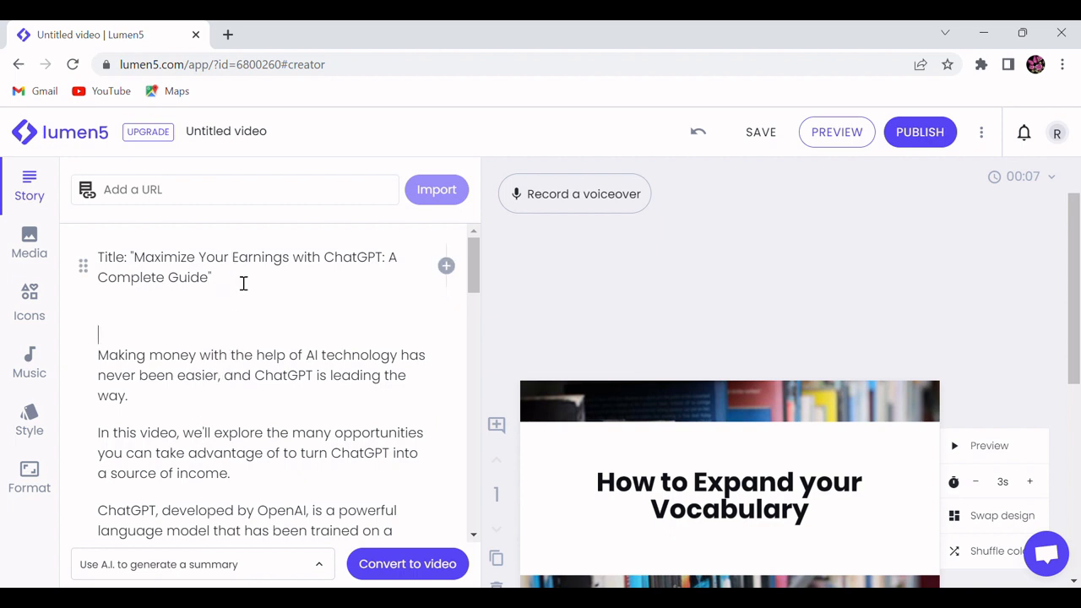
key("Delete")
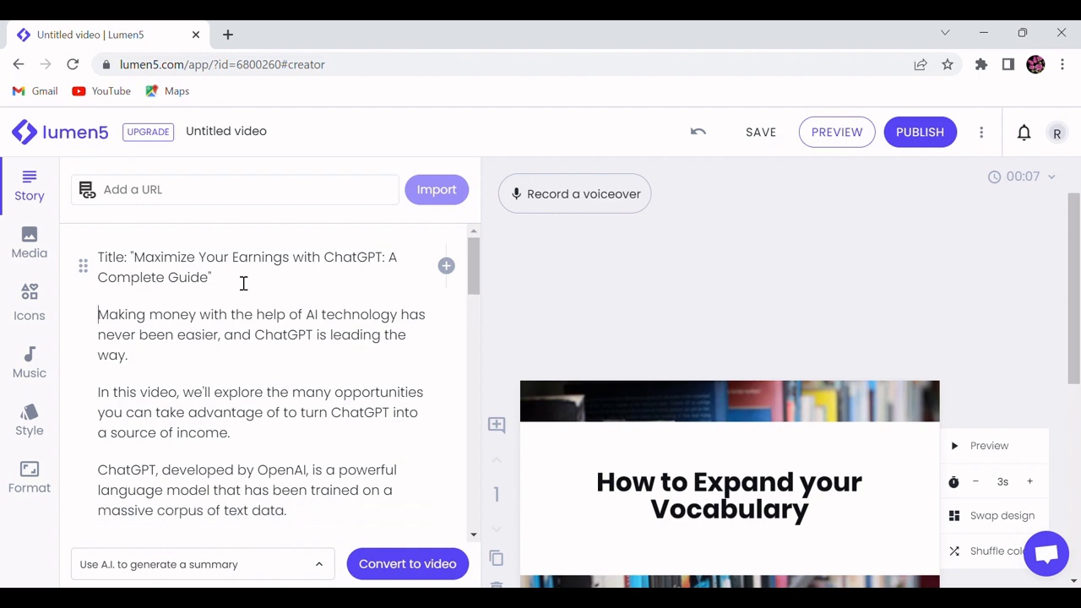
Step: Read through the pasted story script from its title to the closing paragraph
scroll(242, 332, "down", 5)
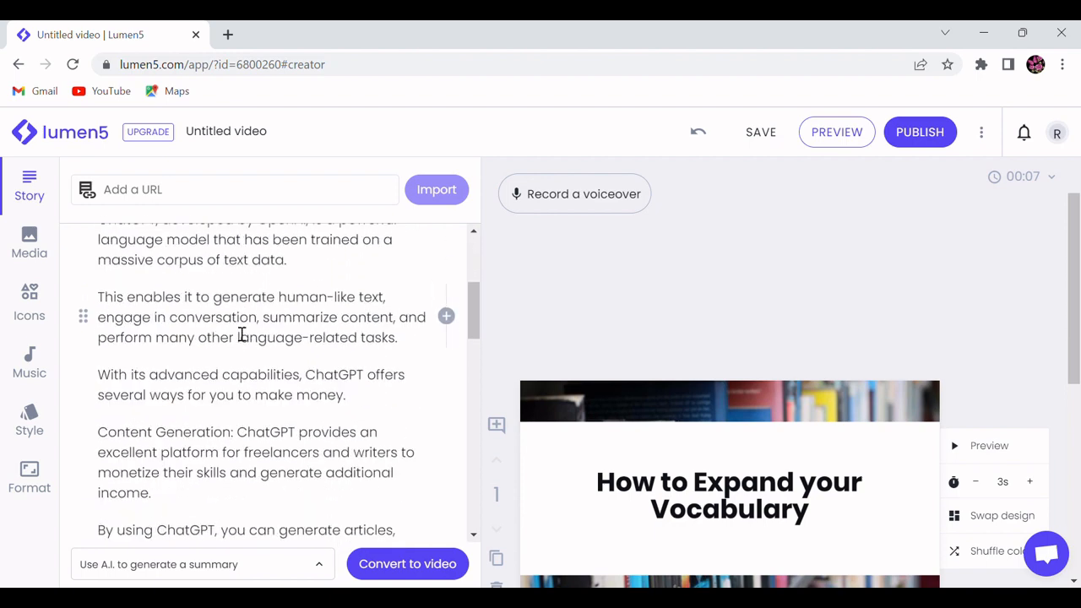
scroll(242, 333, "down", 10)
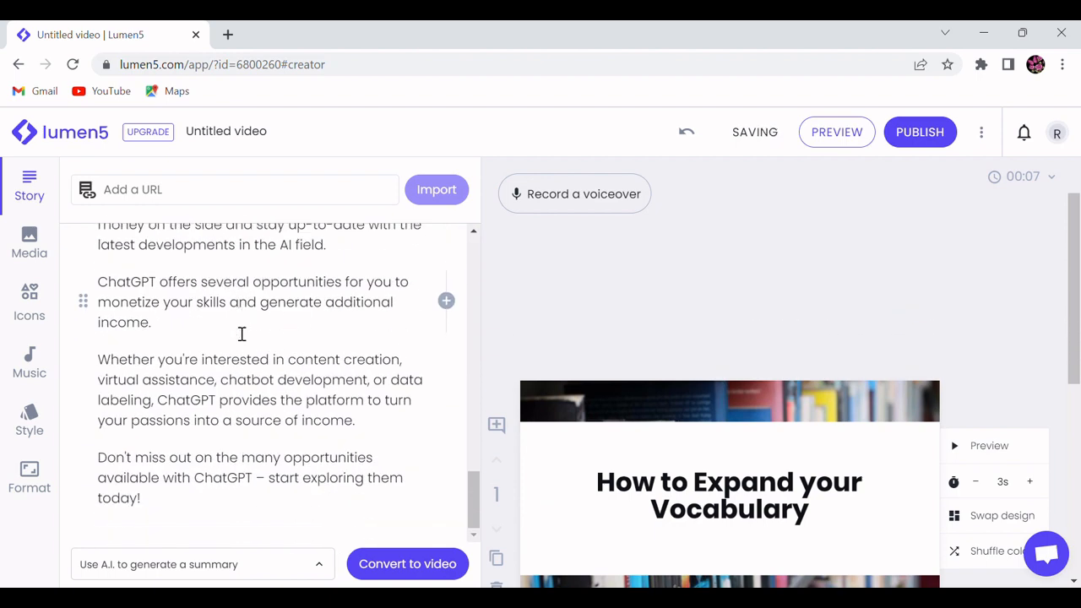
scroll(242, 332, "up", 12)
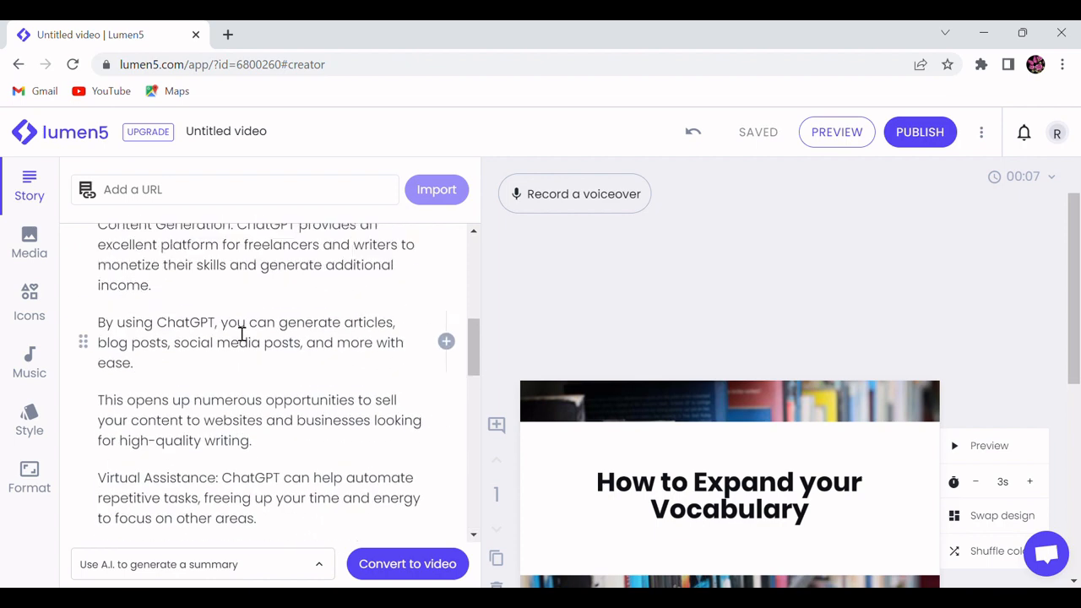
scroll(242, 333, "up", 3)
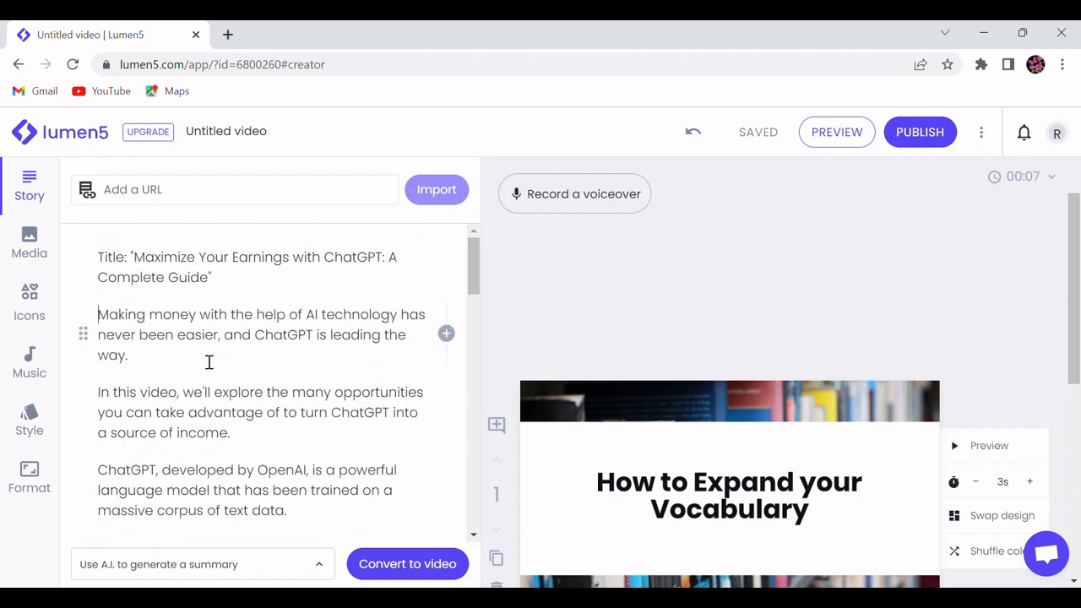
scroll(209, 334, "down", 12)
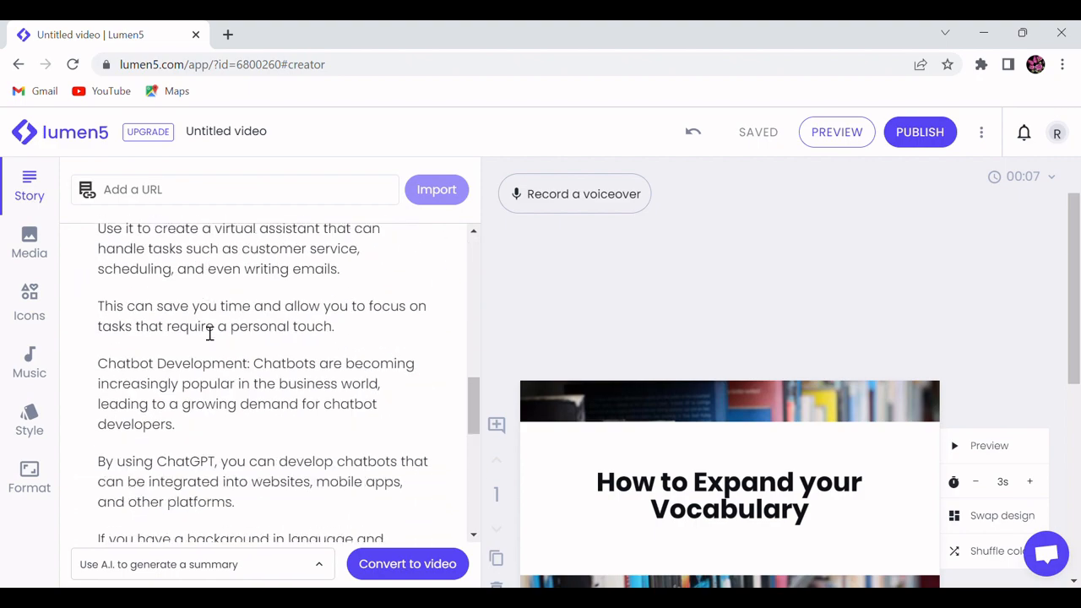
scroll(209, 334, "down", 3)
scroll(209, 334, "up", 10)
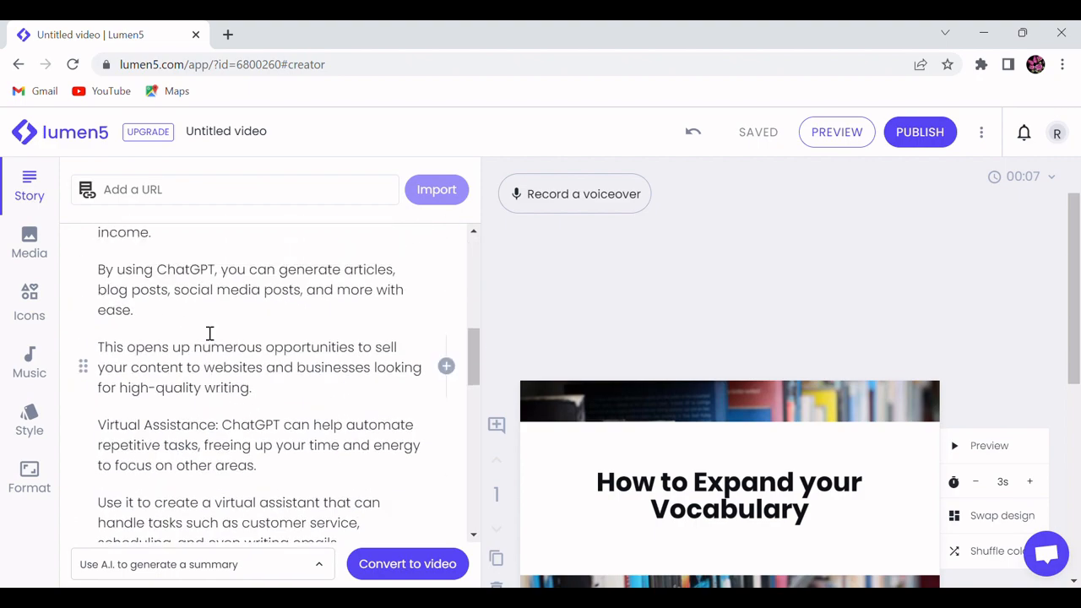
scroll(209, 333, "up", 1)
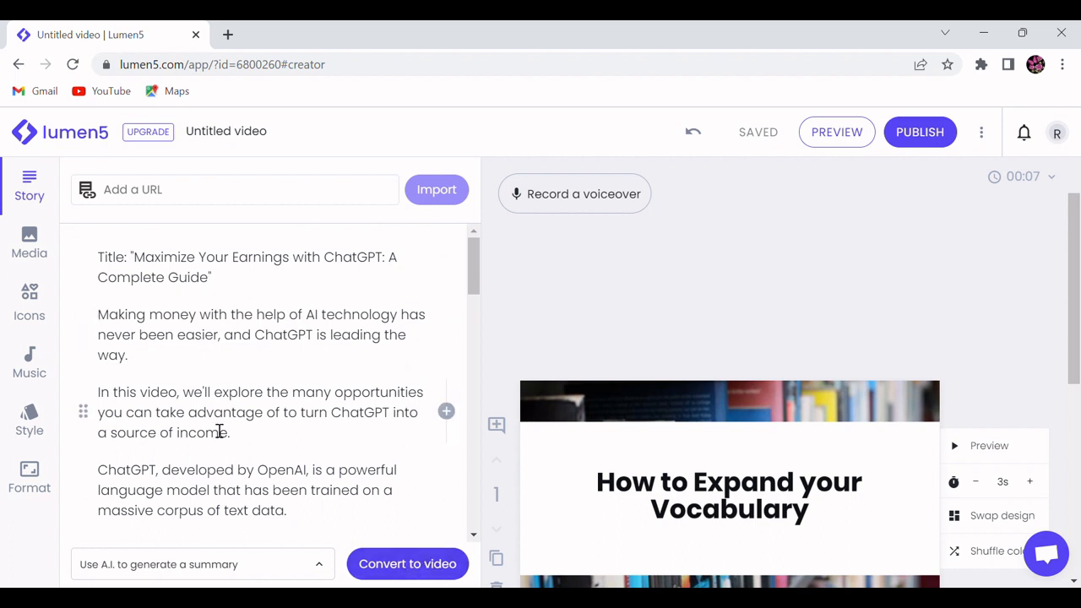
scroll(721, 468, "down", 1)
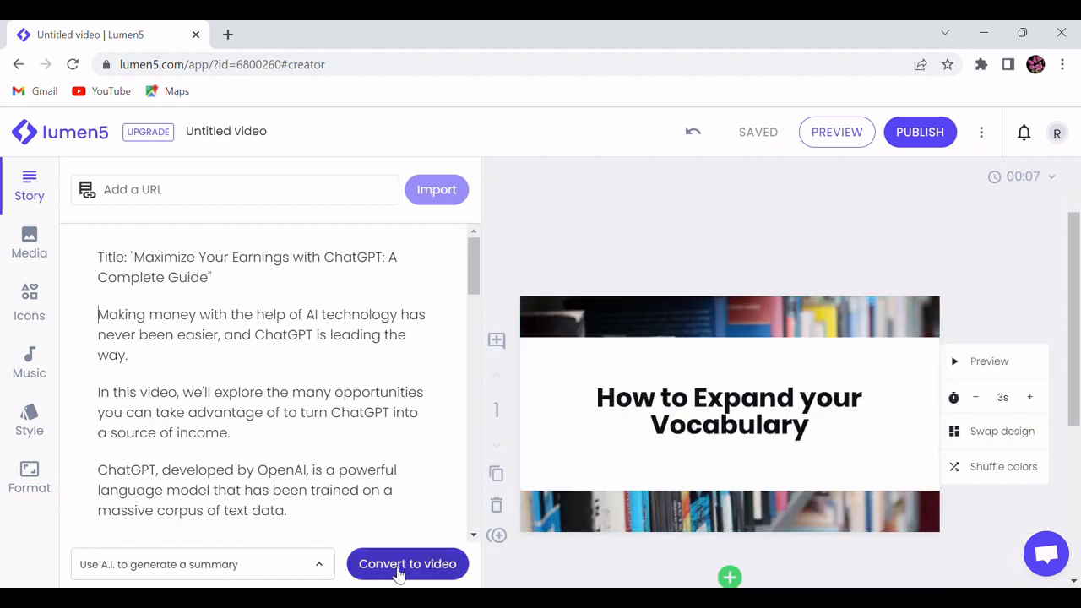
Step: Convert the story to video with the "Use A.I. to generate a summary" option and check the generated scenes
left_click(321, 565)
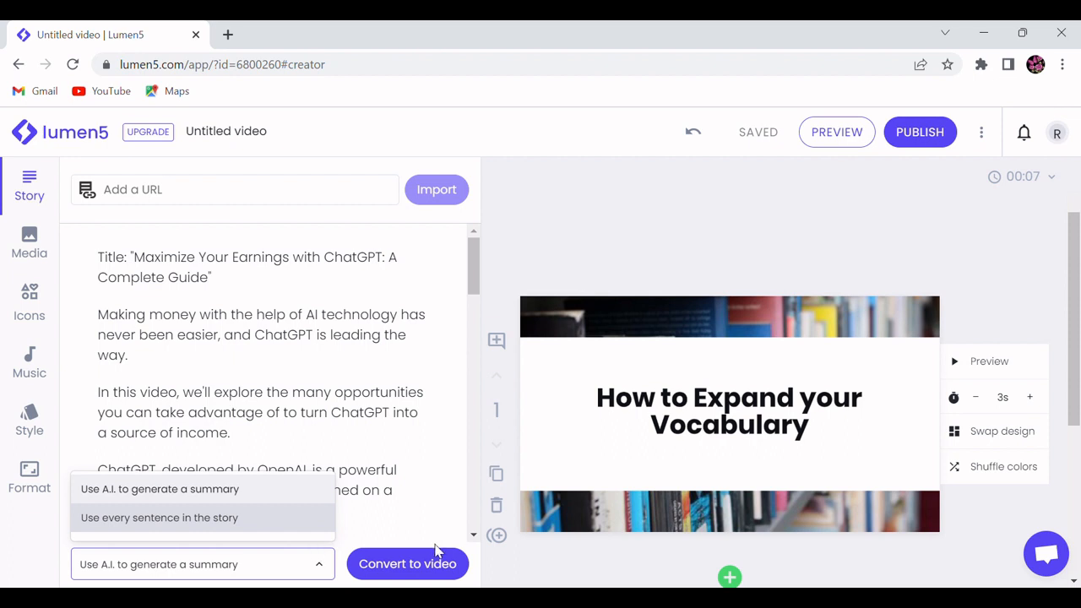
left_click(492, 572)
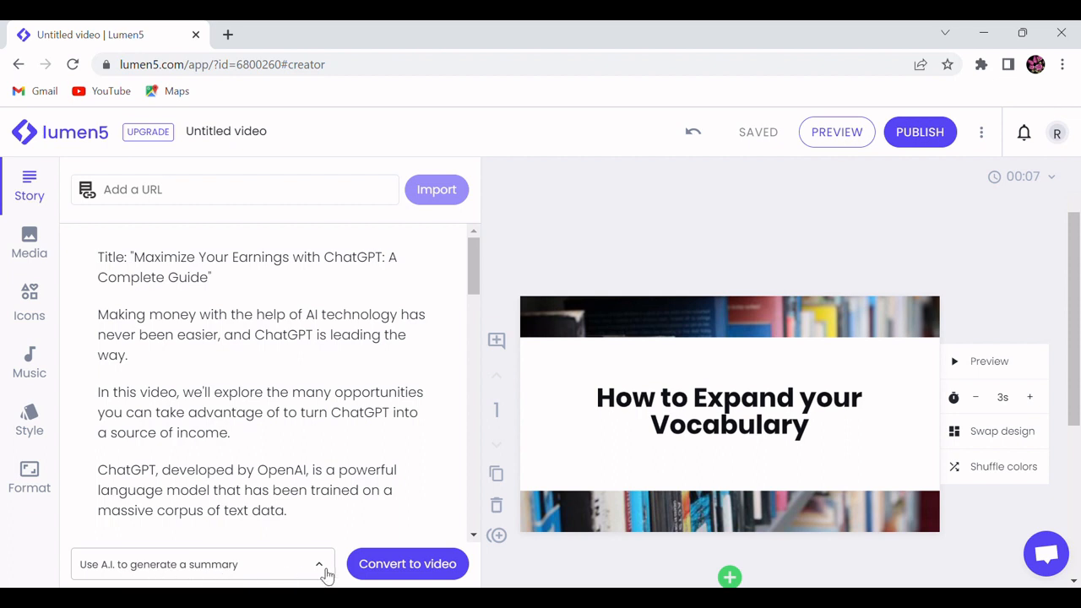
left_click(415, 573)
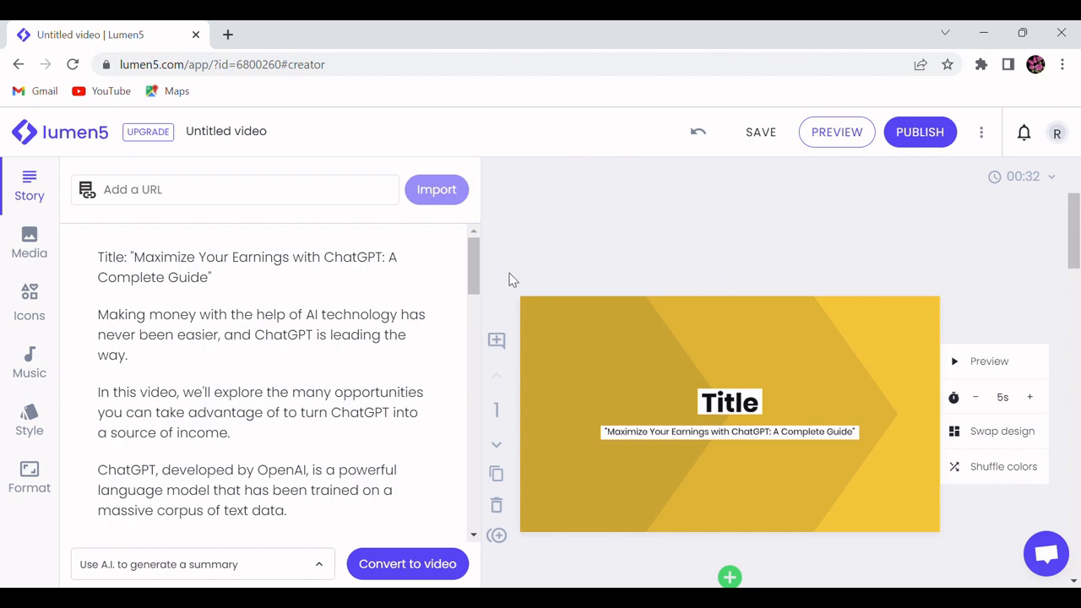
scroll(563, 289, "down", 15)
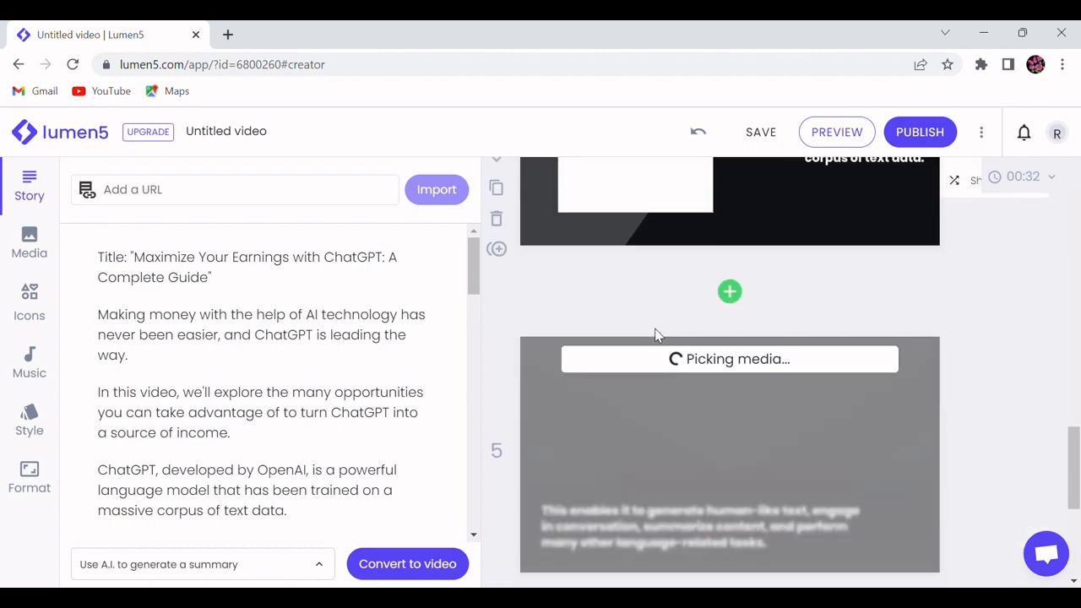
scroll(654, 329, "down", 3)
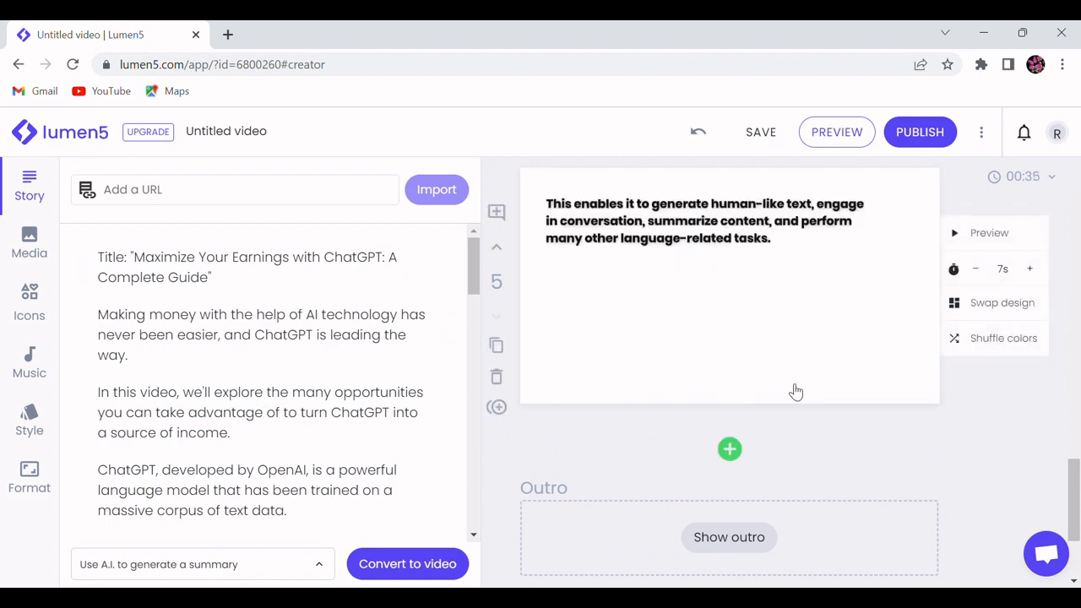
Step: Convert the story again with the "Use every sentence in the story" option, replacing all existing scenes
scroll(791, 389, "up", 5)
scroll(806, 393, "up", 10)
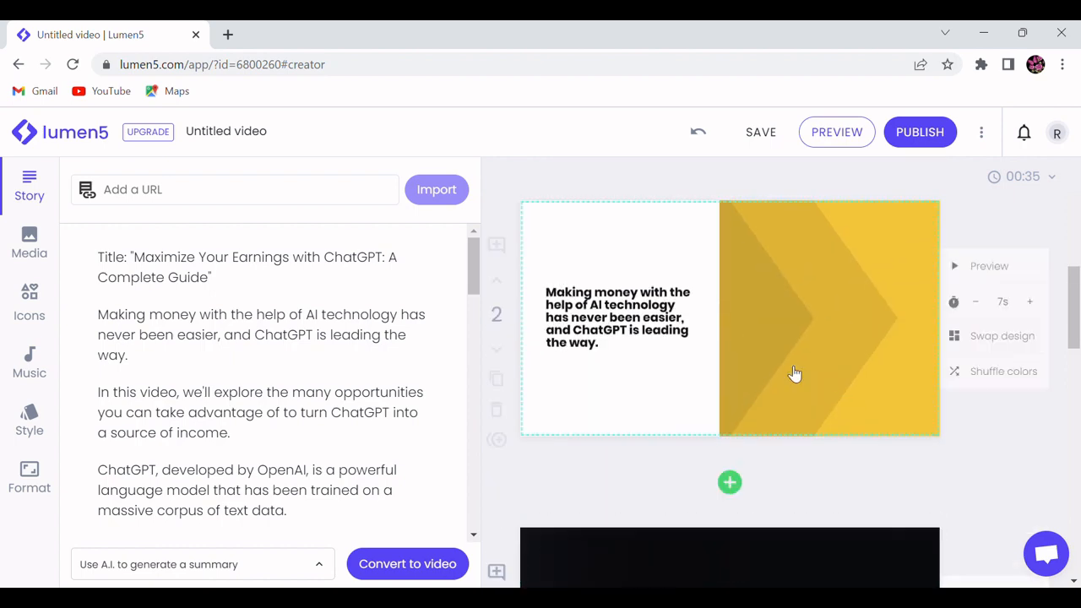
scroll(760, 342, "down", 10)
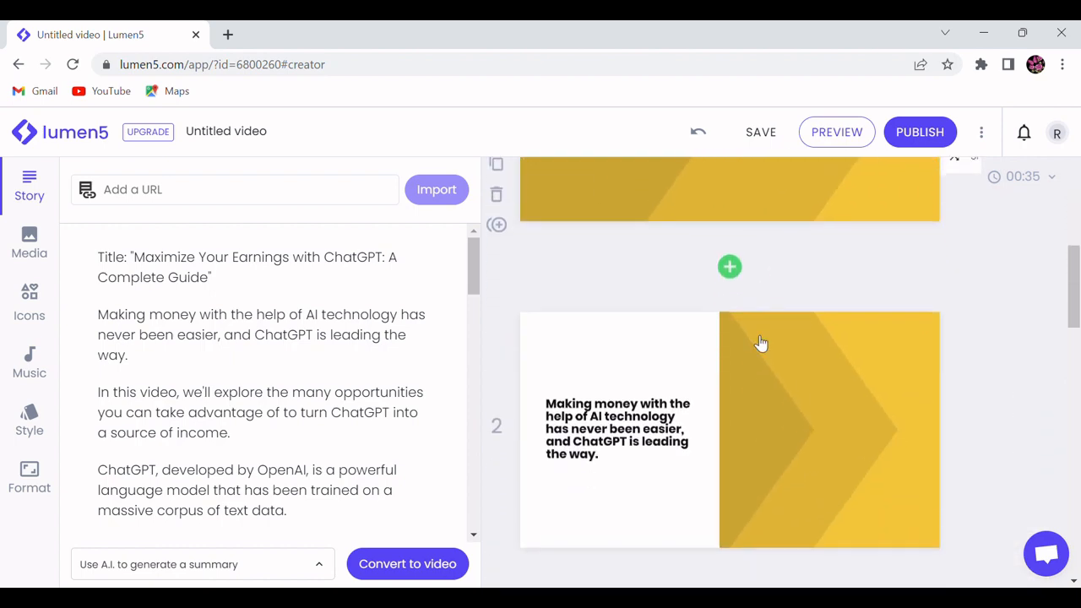
scroll(758, 342, "down", 10)
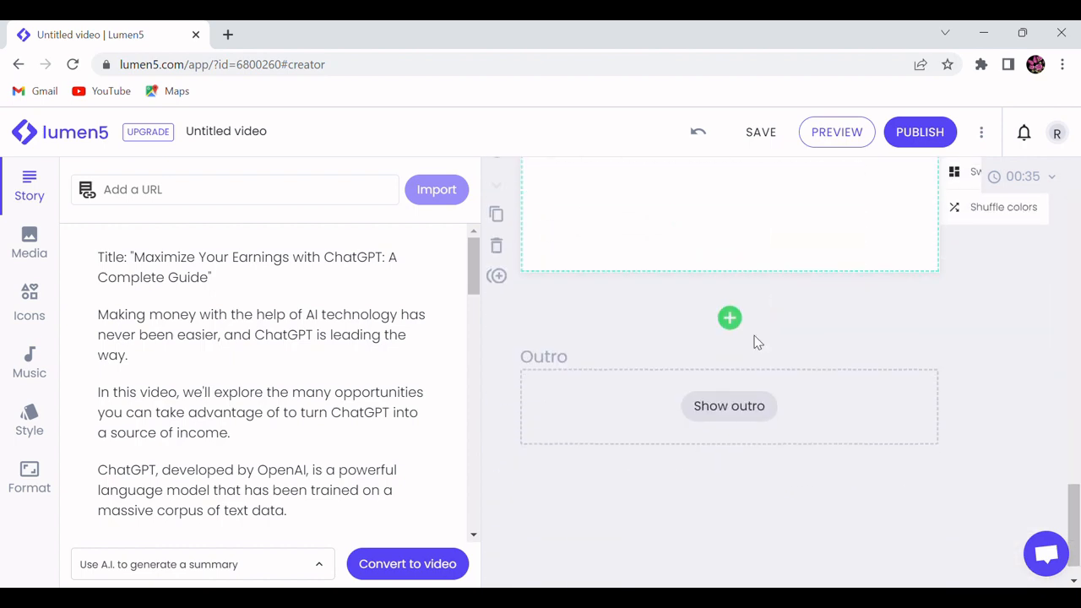
left_click(325, 564)
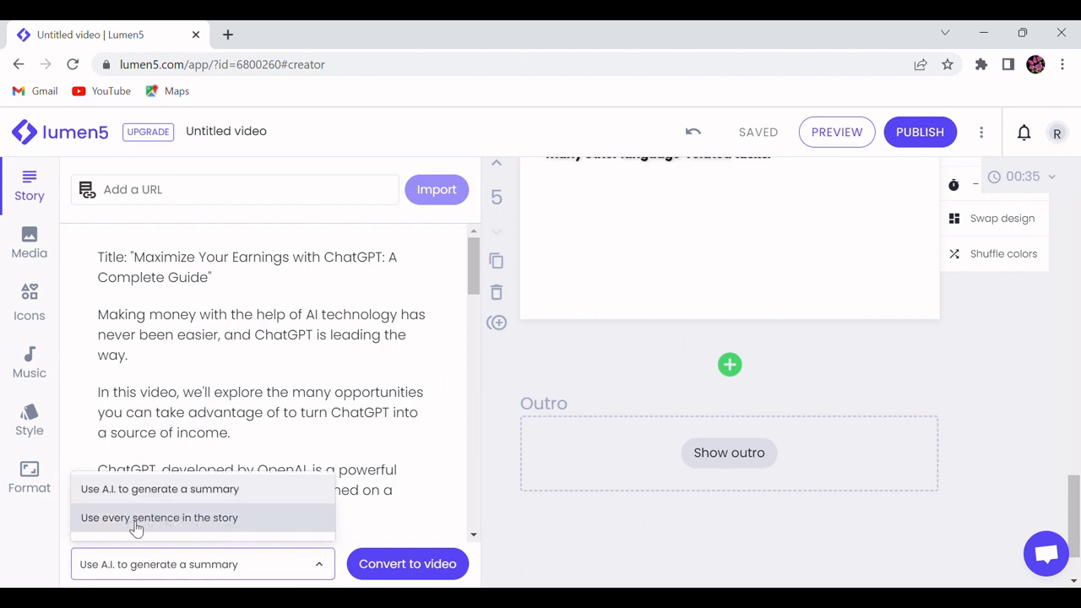
left_click(165, 518)
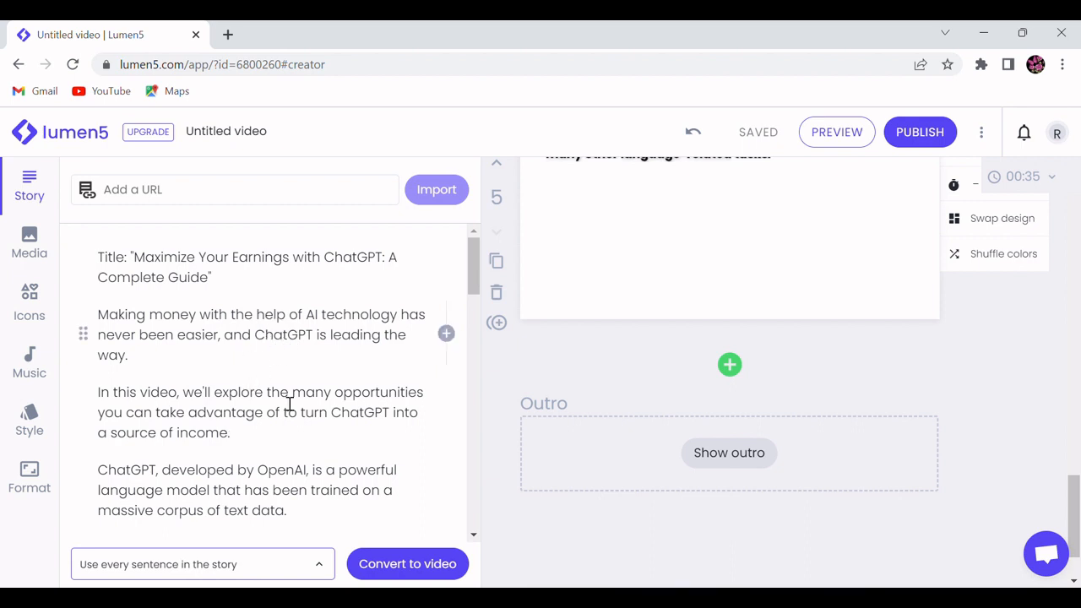
left_click(270, 567)
left_click(278, 518)
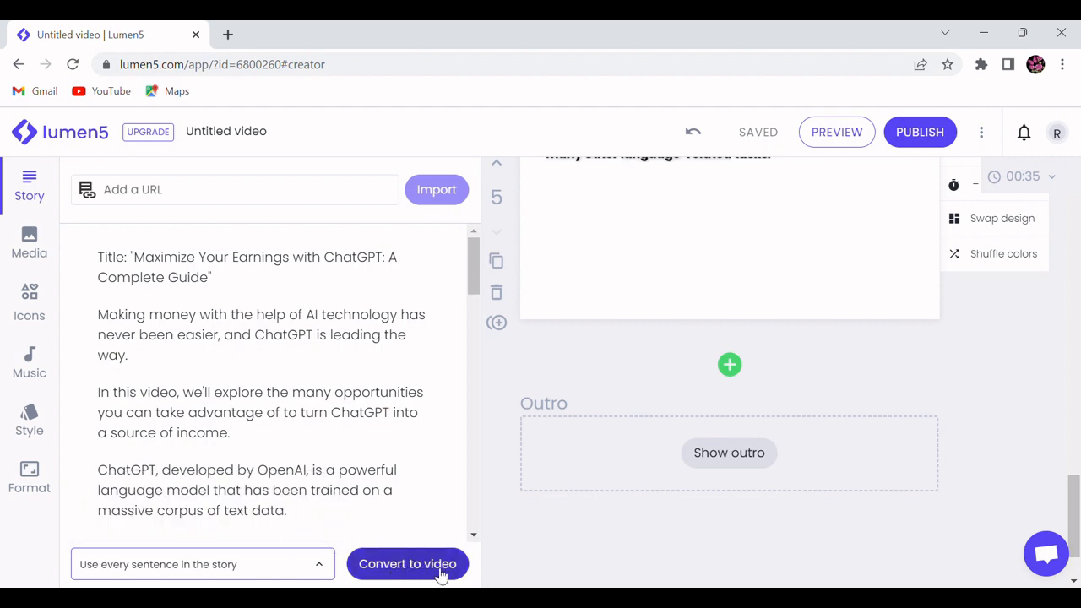
left_click(409, 565)
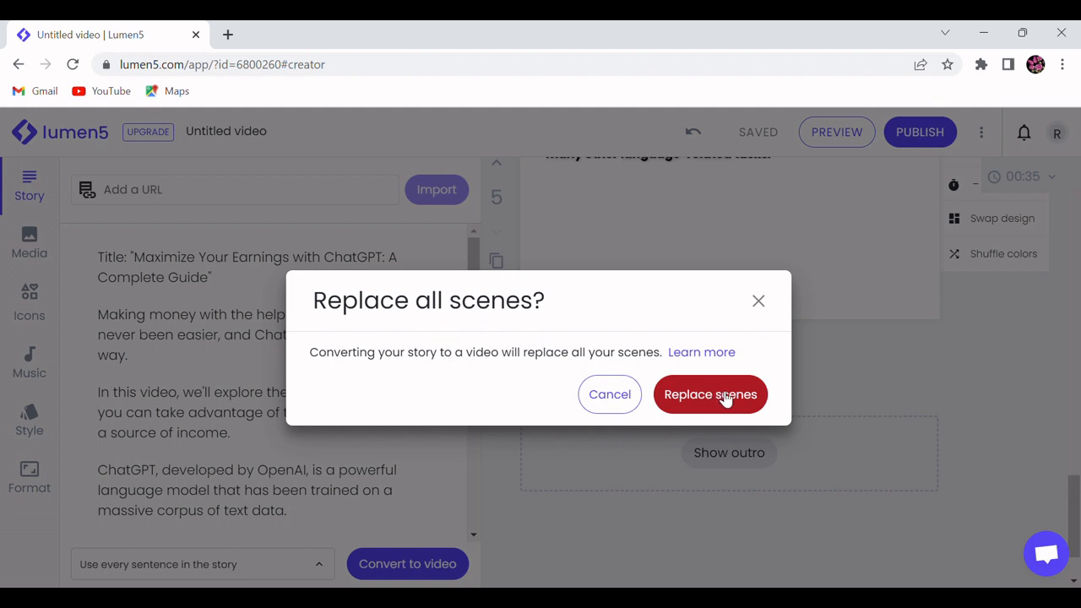
left_click(730, 396)
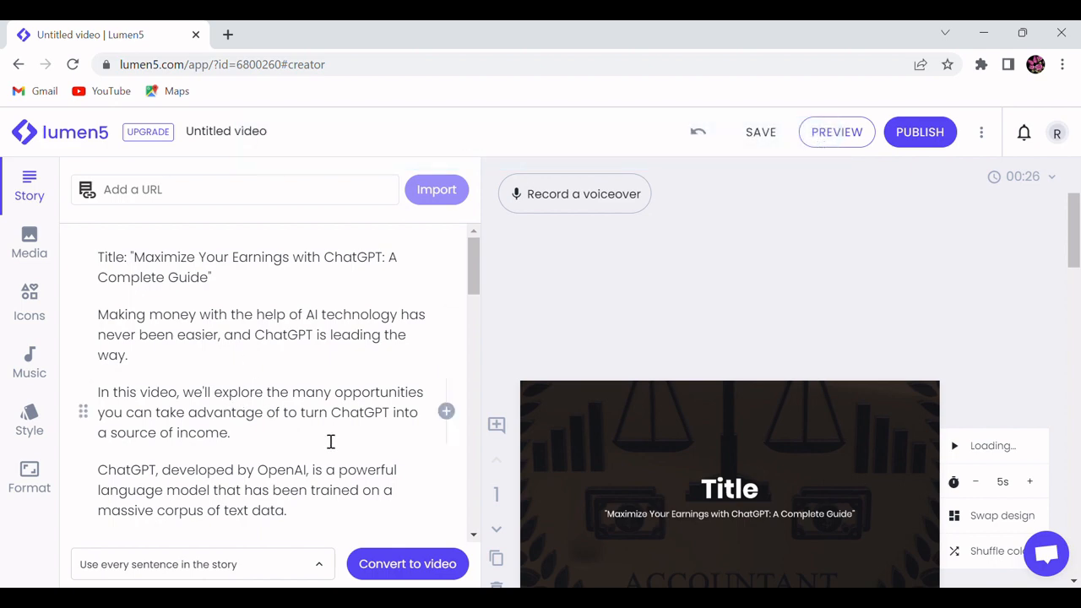
Step: Review the newly generated scenes from the title scene to the closing one, comparing them with the story text
scroll(535, 401, "down", 5)
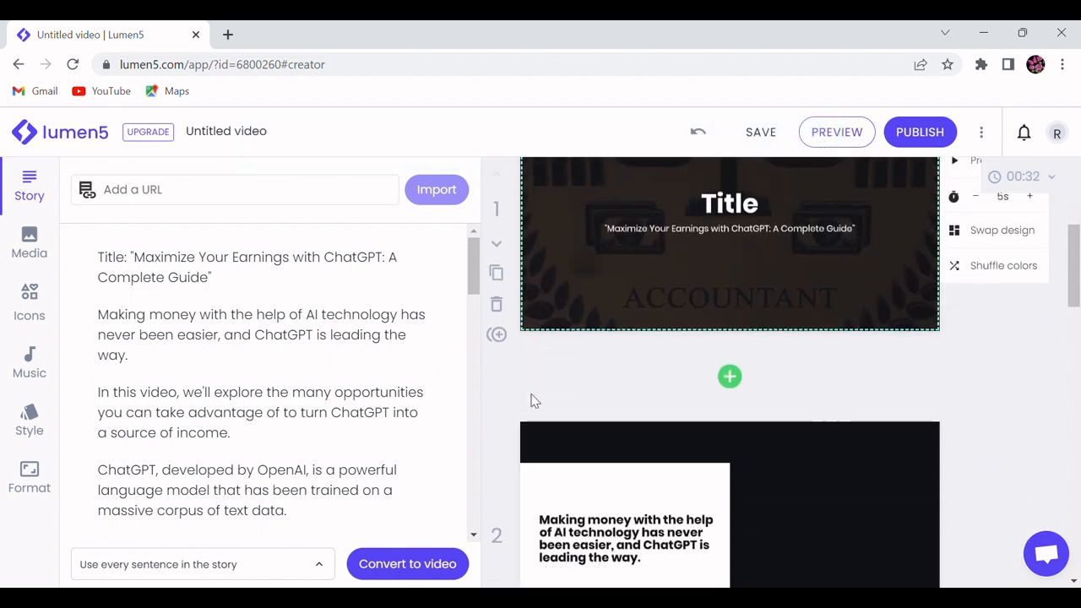
scroll(535, 401, "down", 10)
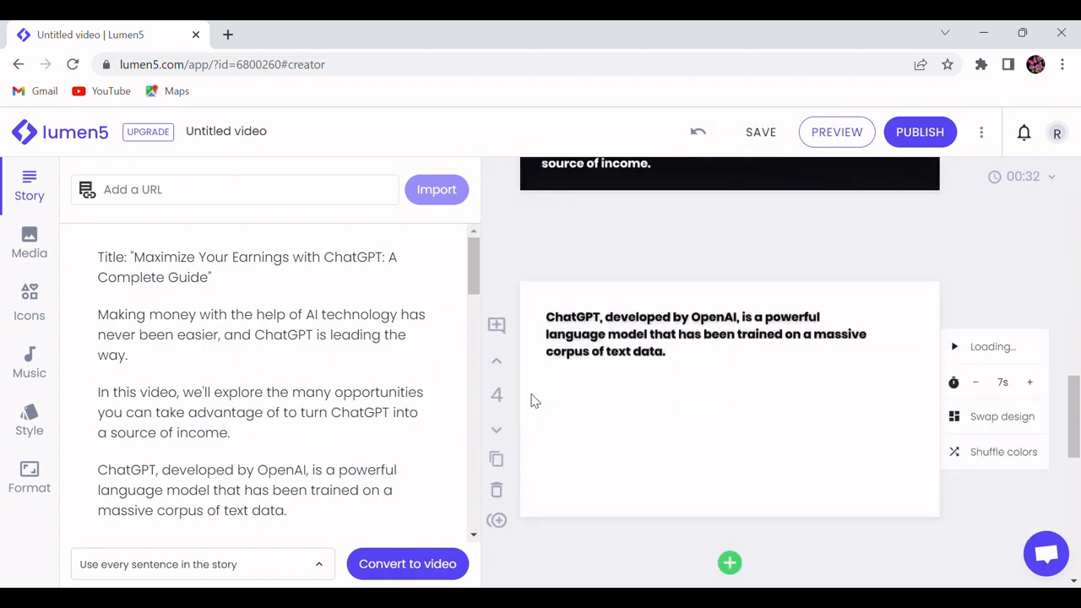
scroll(537, 402, "down", 3)
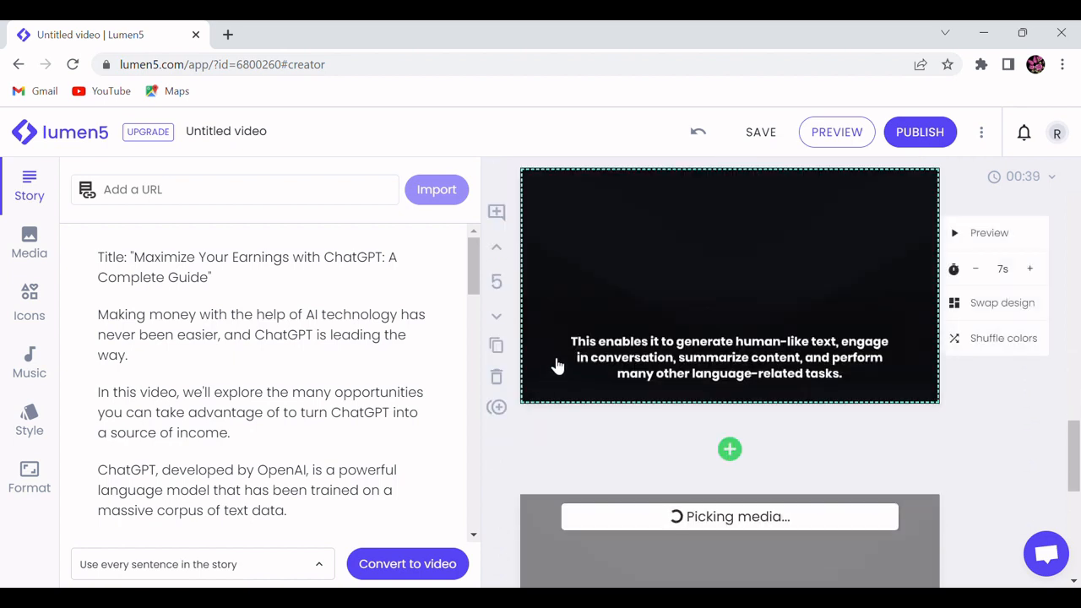
scroll(565, 338, "down", 4)
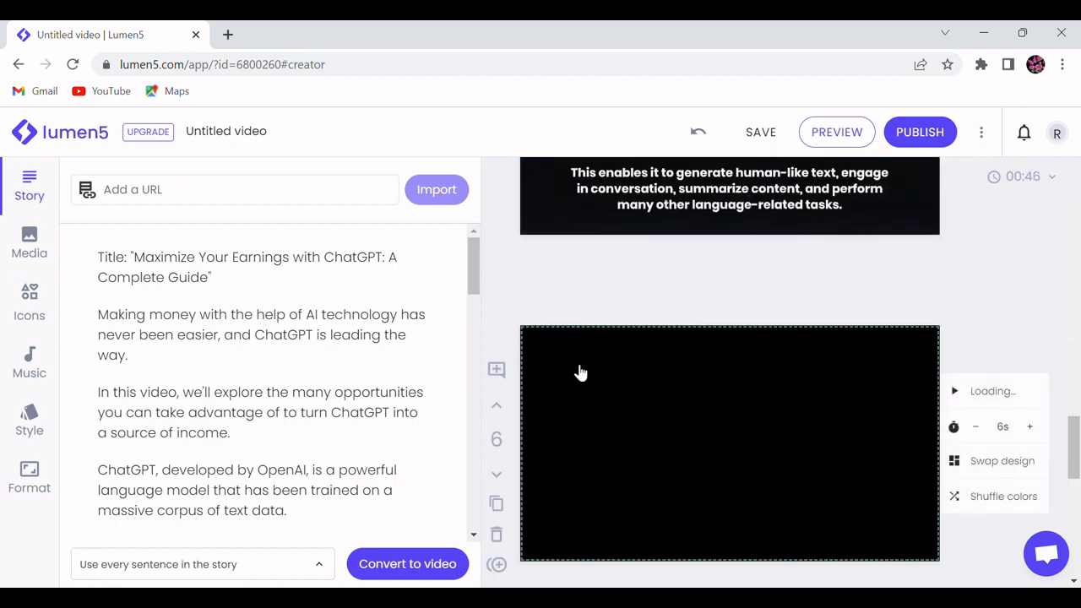
scroll(554, 363, "down", 9)
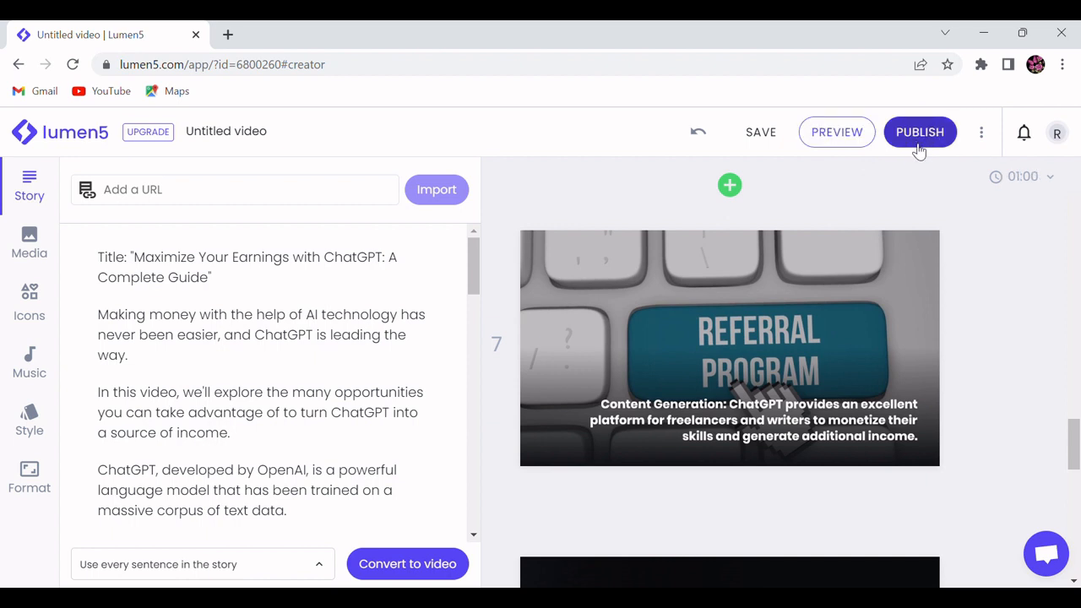
scroll(519, 232, "down", 3)
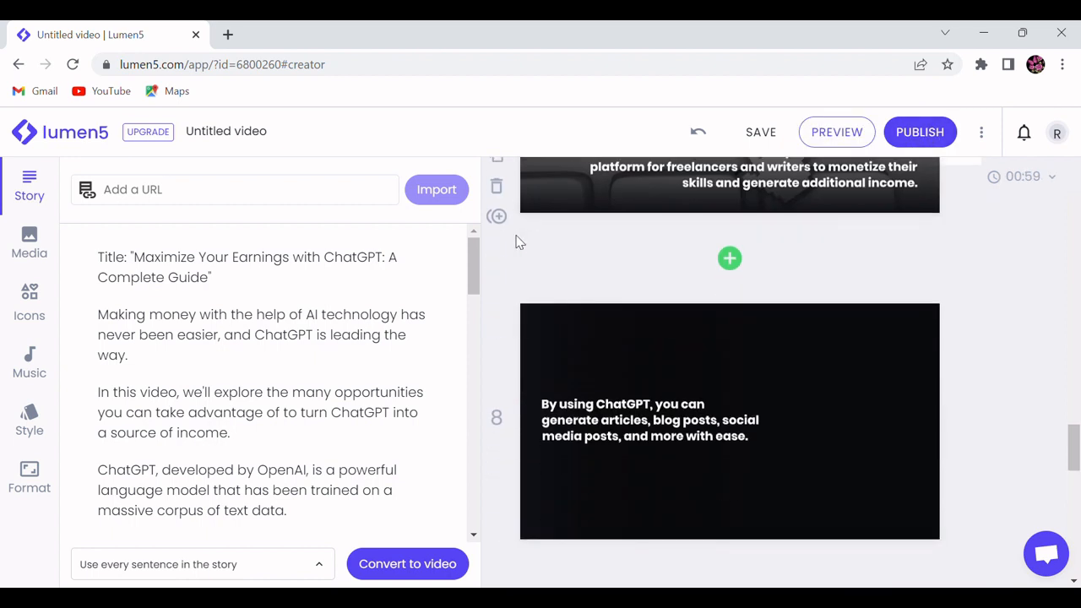
scroll(517, 241, "down", 8)
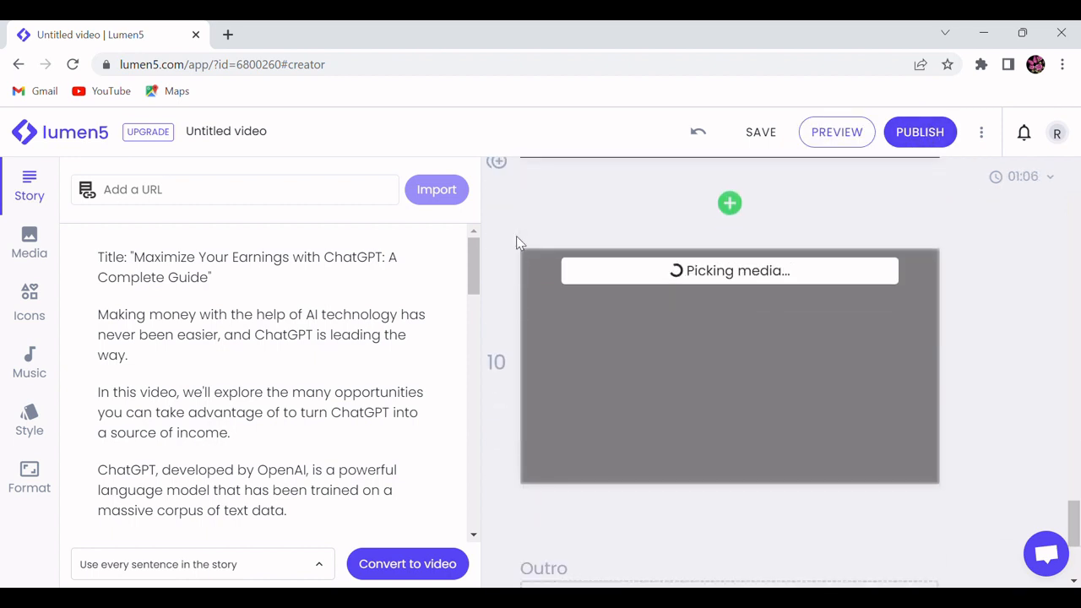
scroll(516, 241, "down", 2)
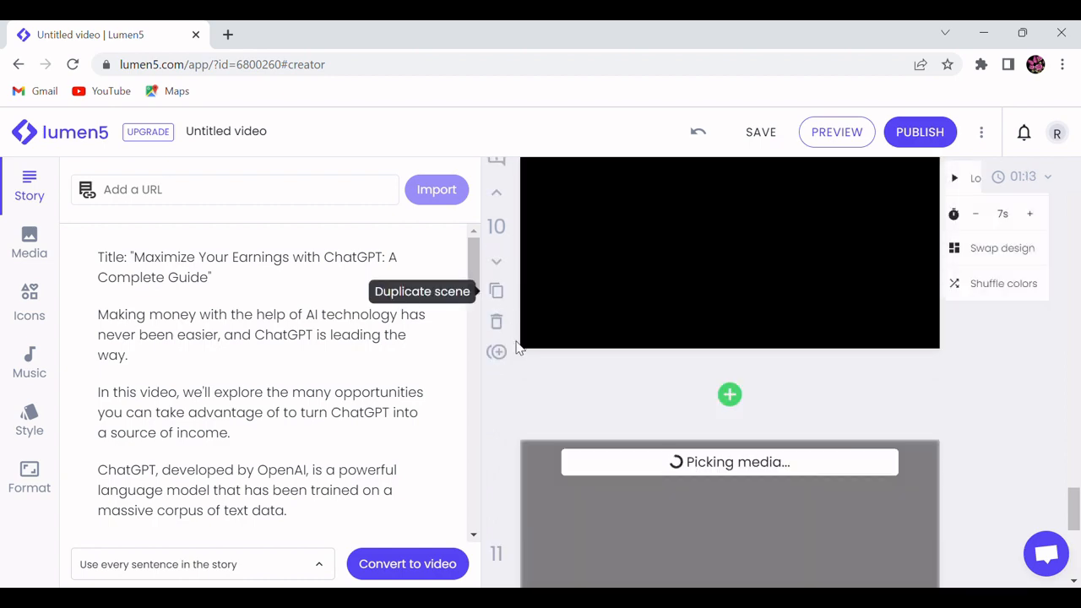
scroll(519, 368, "down", 4)
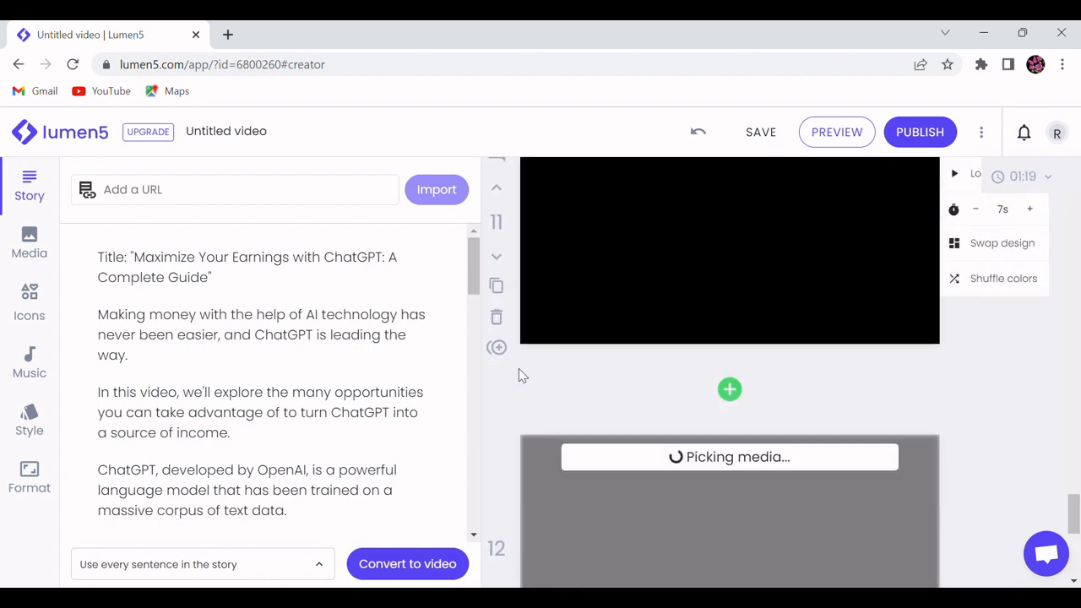
scroll(519, 371, "down", 3)
scroll(424, 386, "down", 8)
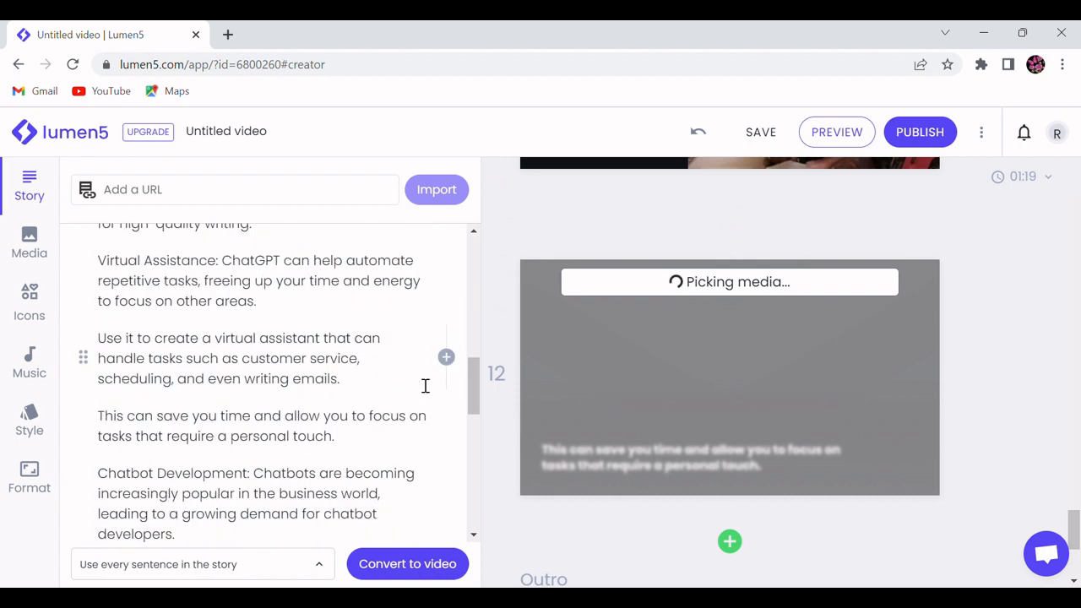
scroll(425, 386, "down", 2)
scroll(490, 363, "down", 2)
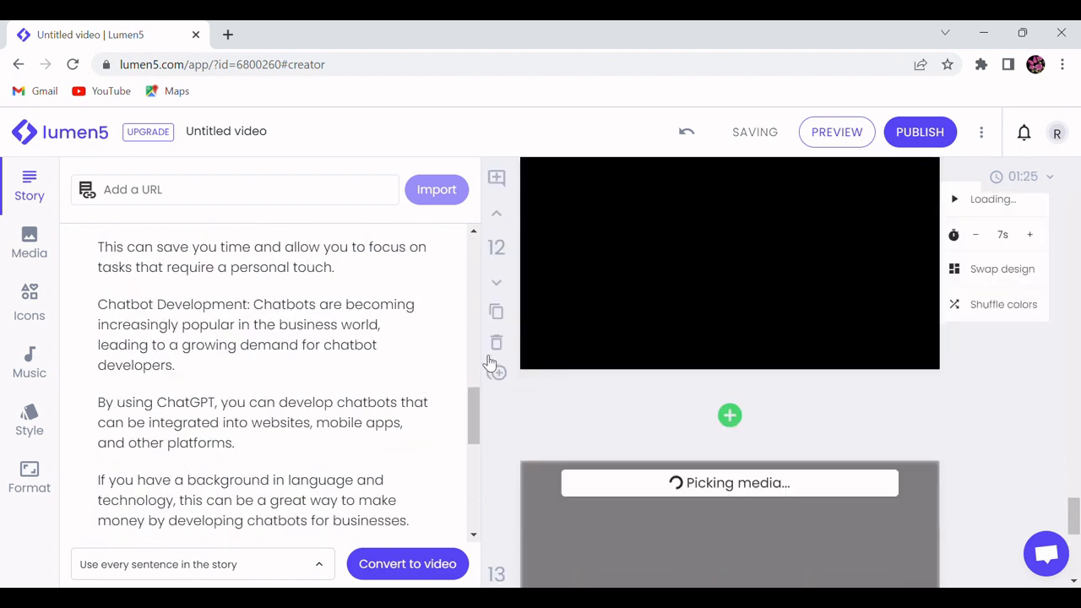
scroll(490, 363, "down", 2)
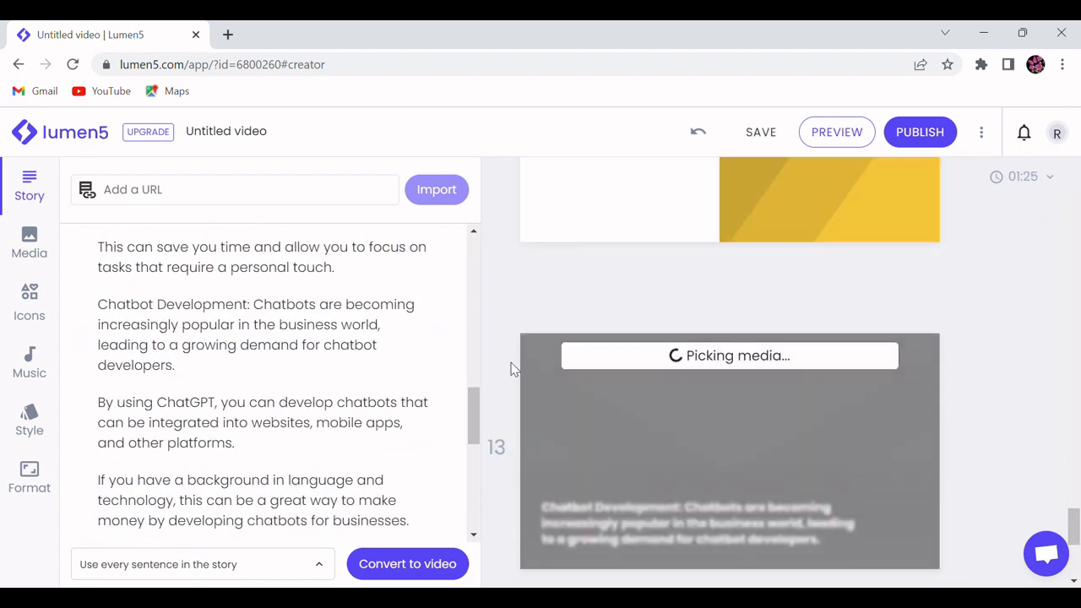
scroll(511, 369, "down", 5)
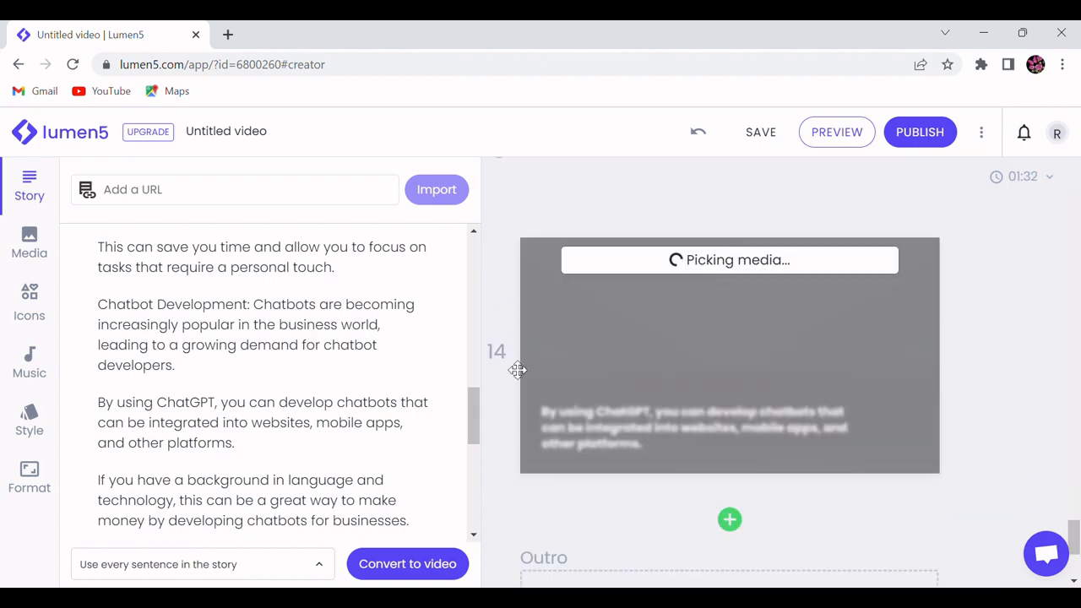
scroll(511, 369, "down", 5)
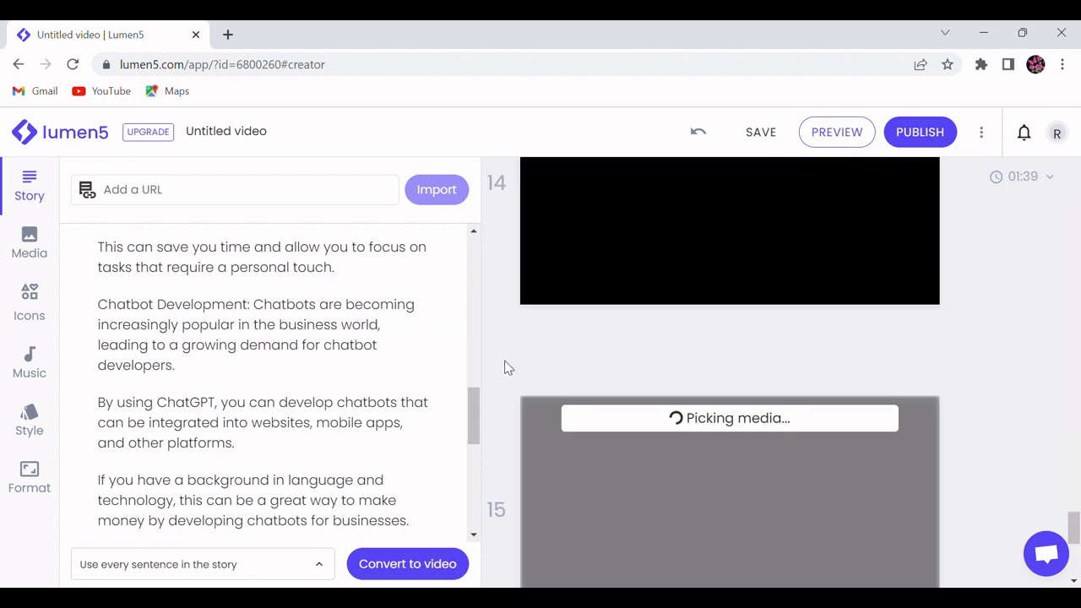
scroll(507, 371, "down", 2)
scroll(357, 405, "down", 5)
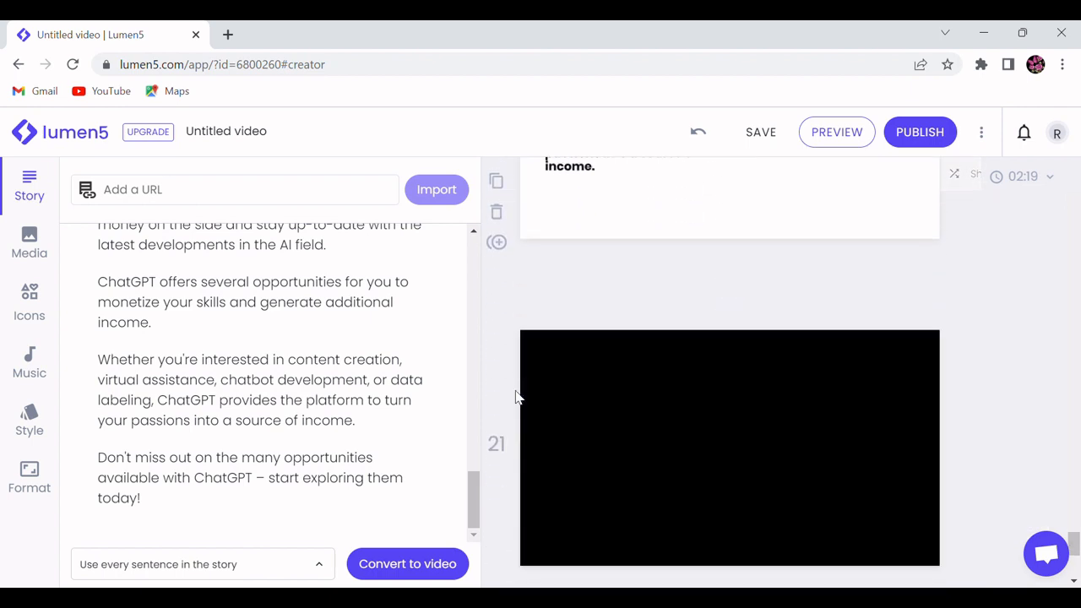
scroll(515, 390, "up", 2)
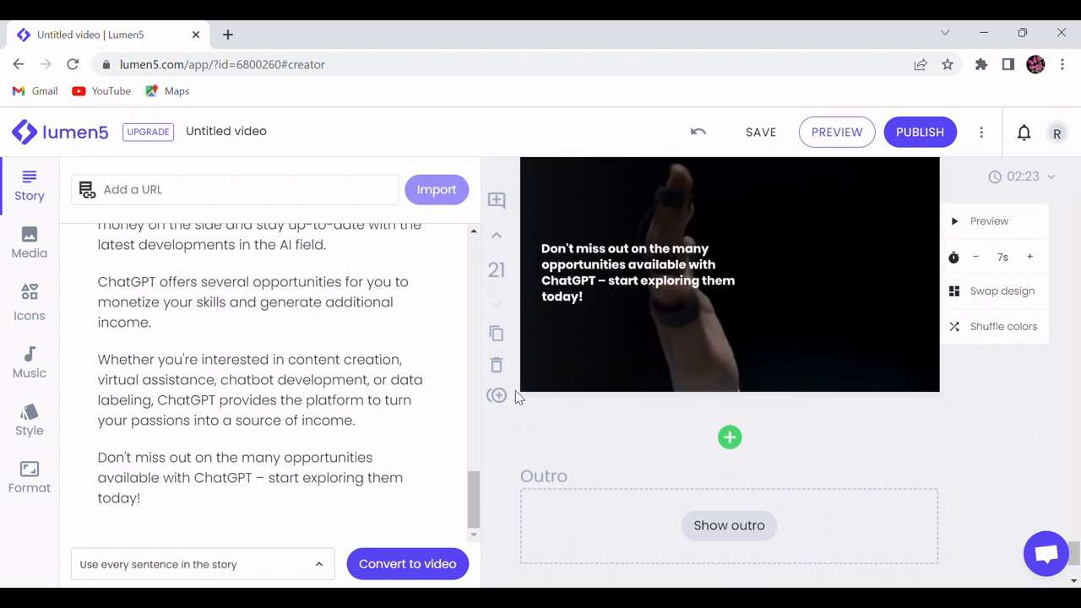
scroll(639, 407, "down", 1)
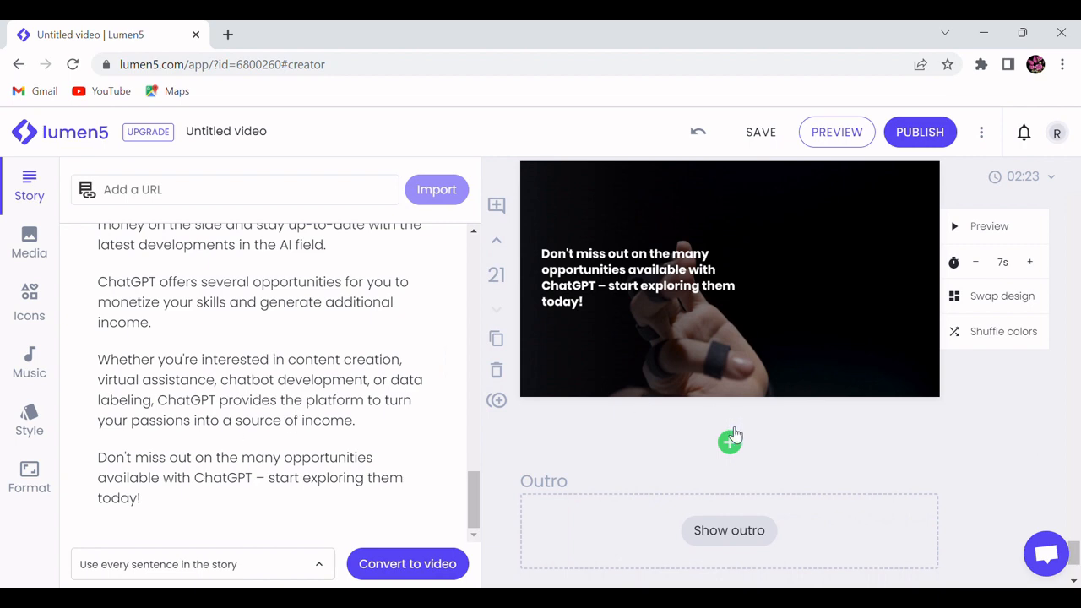
scroll(675, 427, "up", 10)
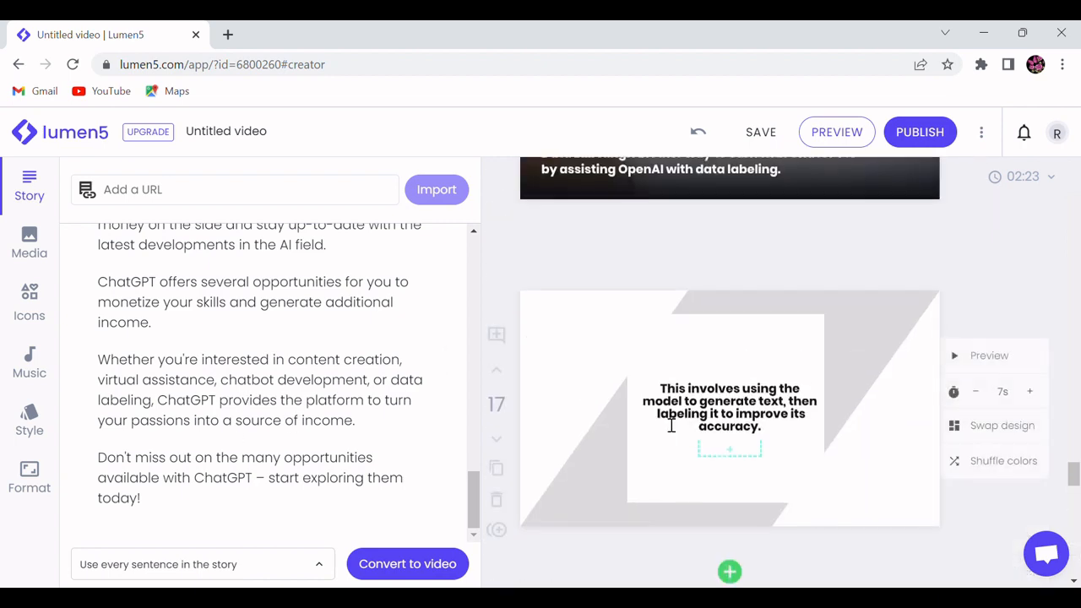
Step: Swap the title scene's design for the Title layout with a white band across the middle of the accountant image
left_click_drag(1072, 456, 1079, 169)
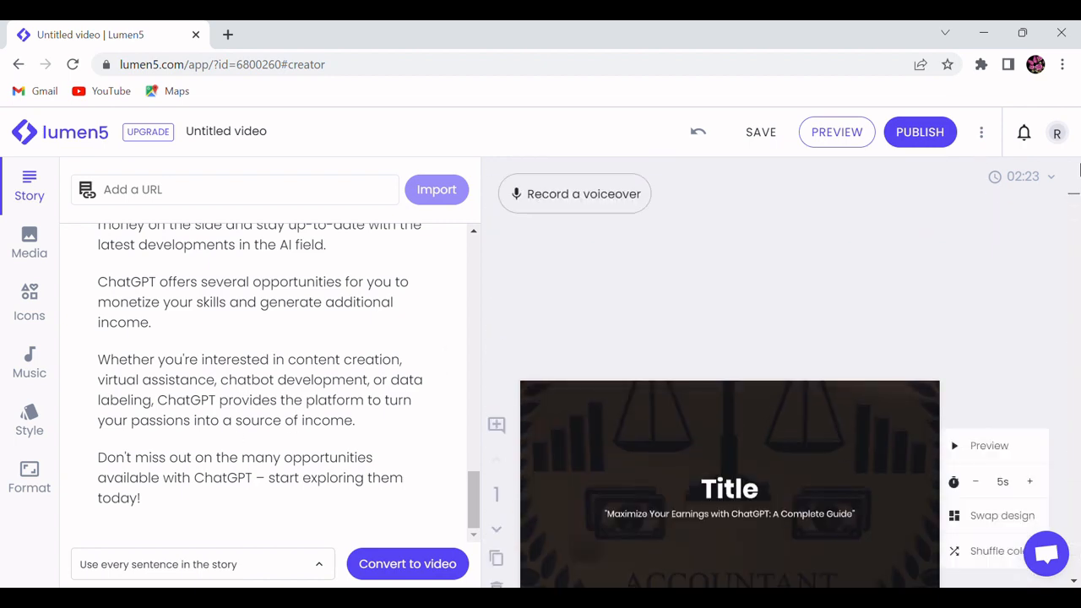
scroll(853, 398, "down", 1)
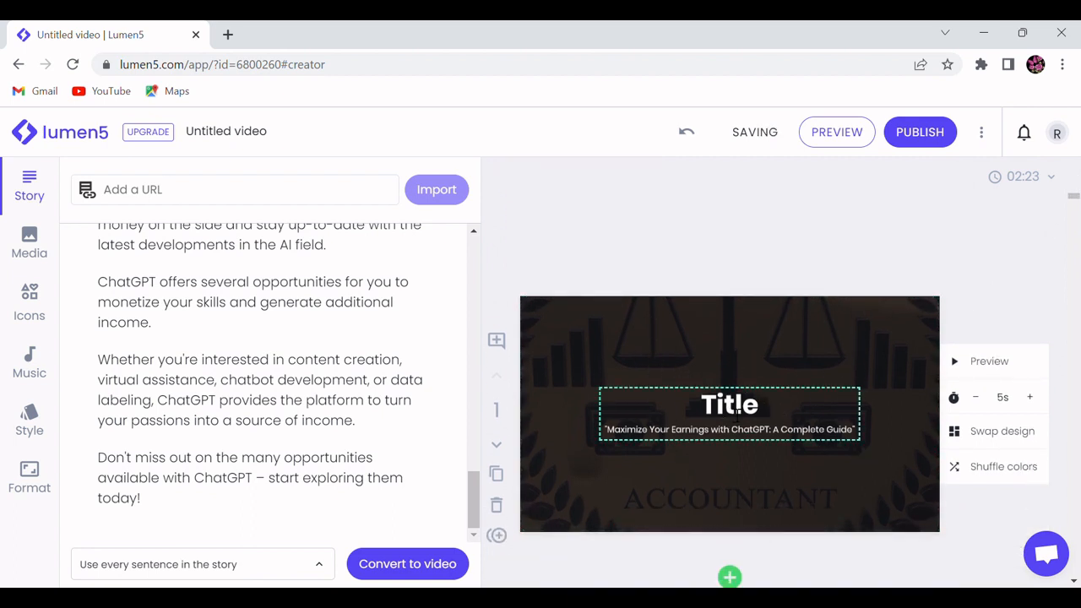
left_click(986, 434)
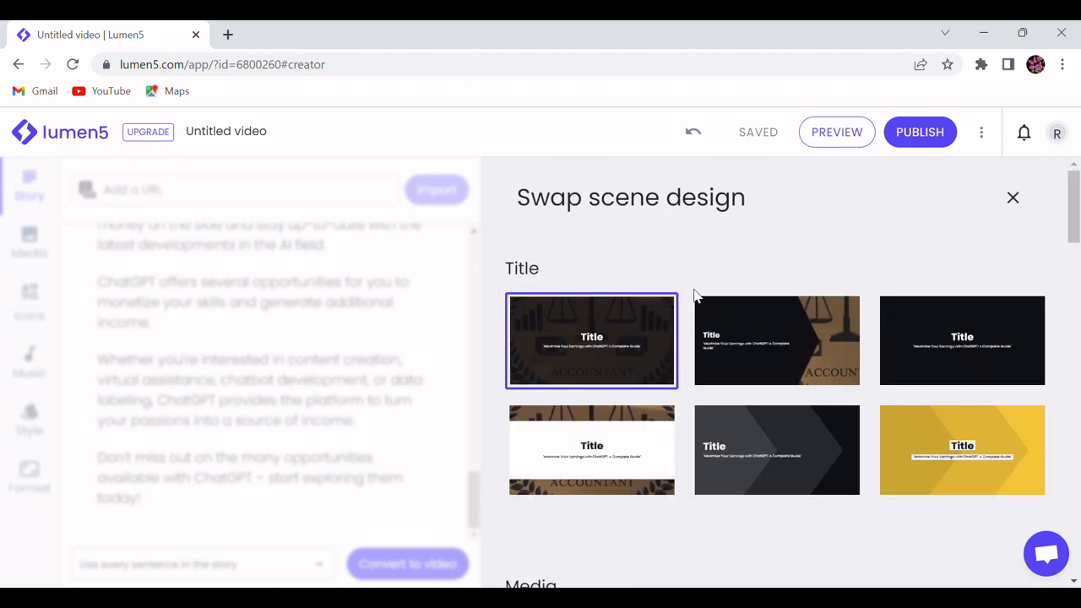
scroll(697, 346, "down", 3)
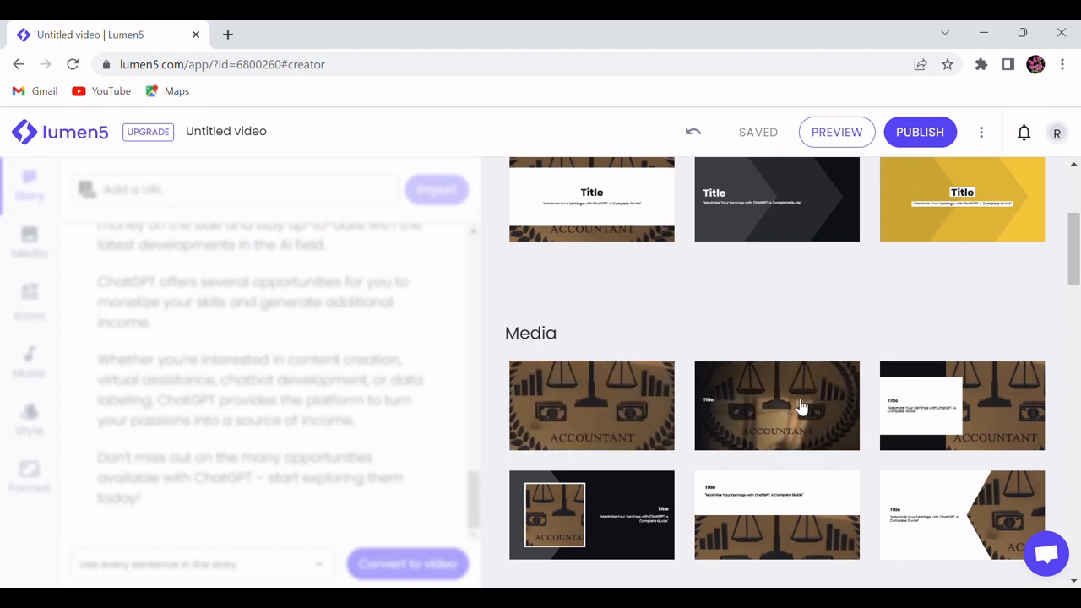
scroll(801, 408, "up", 3)
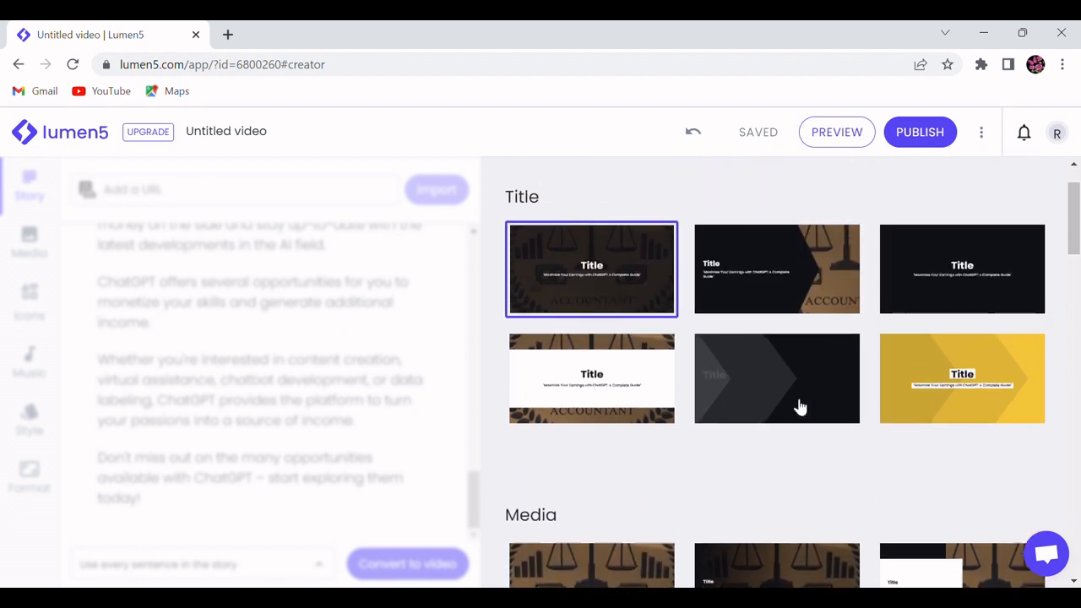
scroll(800, 407, "up", 1)
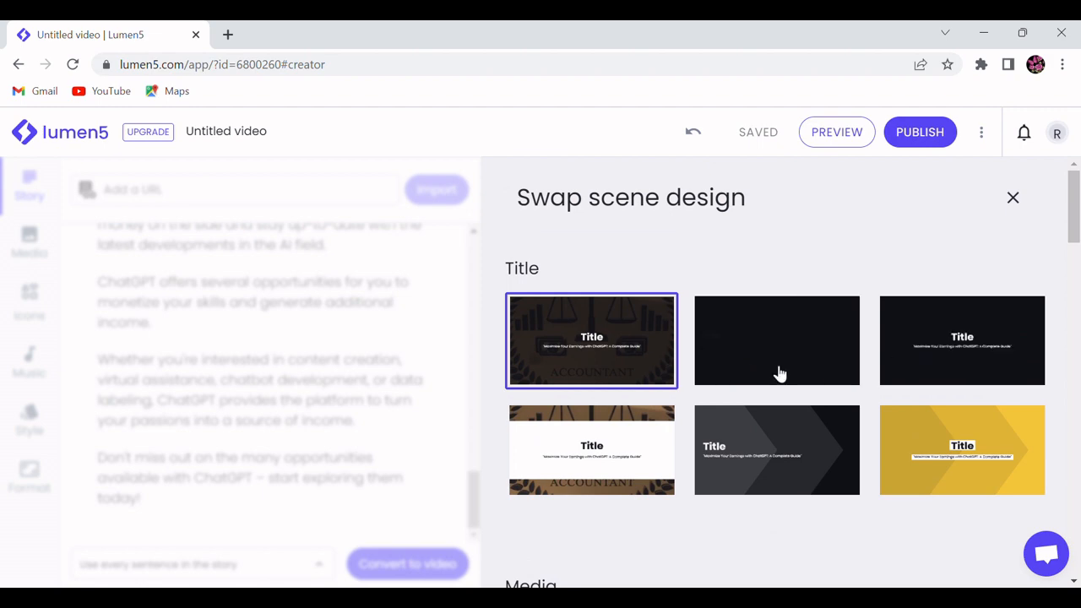
scroll(803, 449, "down", 2)
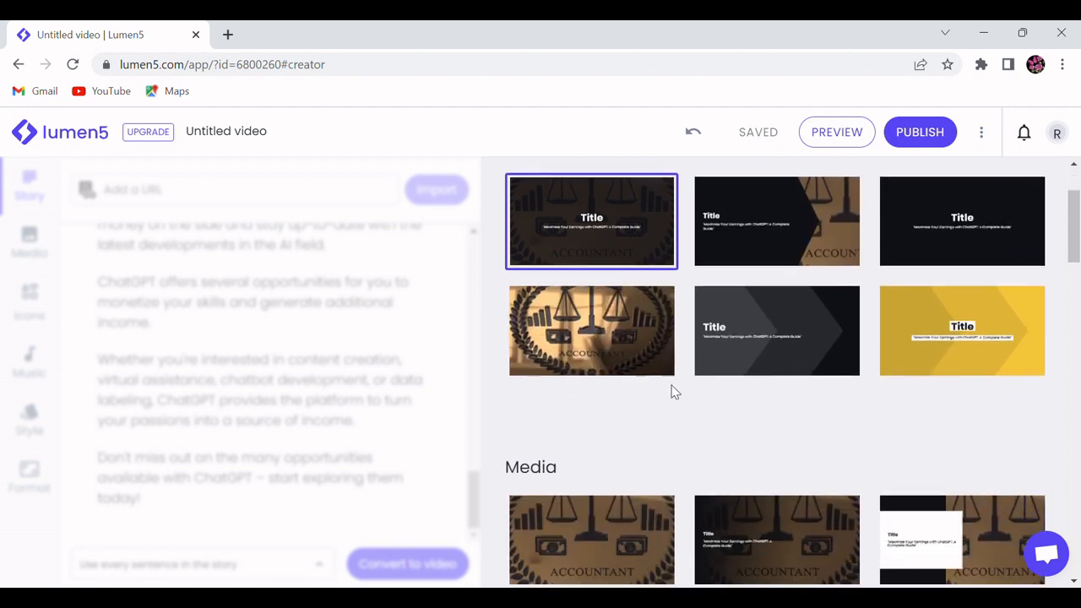
scroll(674, 391, "down", 7)
scroll(640, 309, "up", 6)
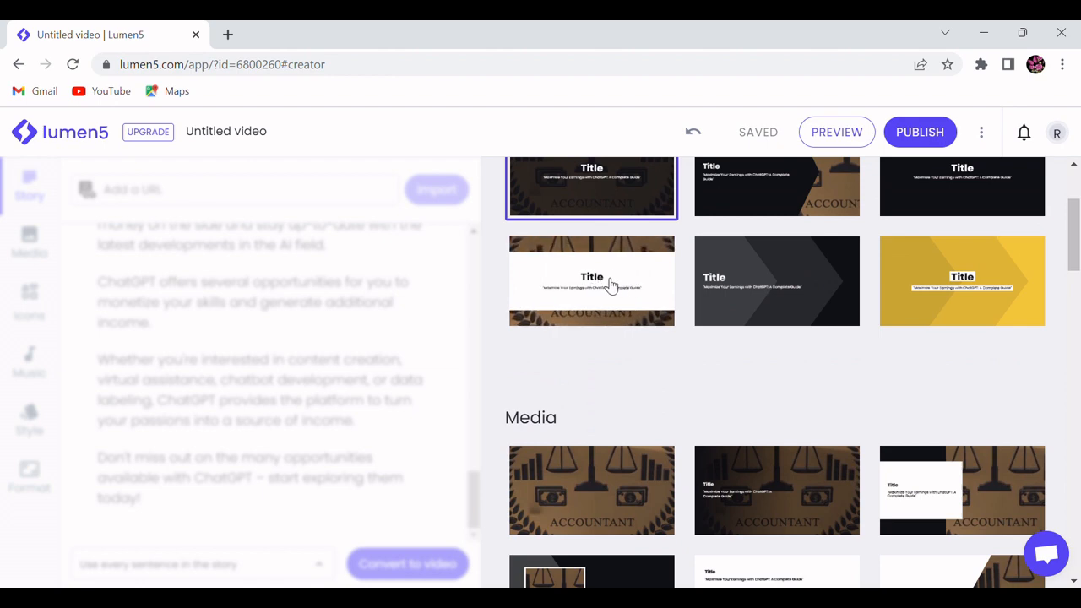
scroll(684, 348, "down", 3)
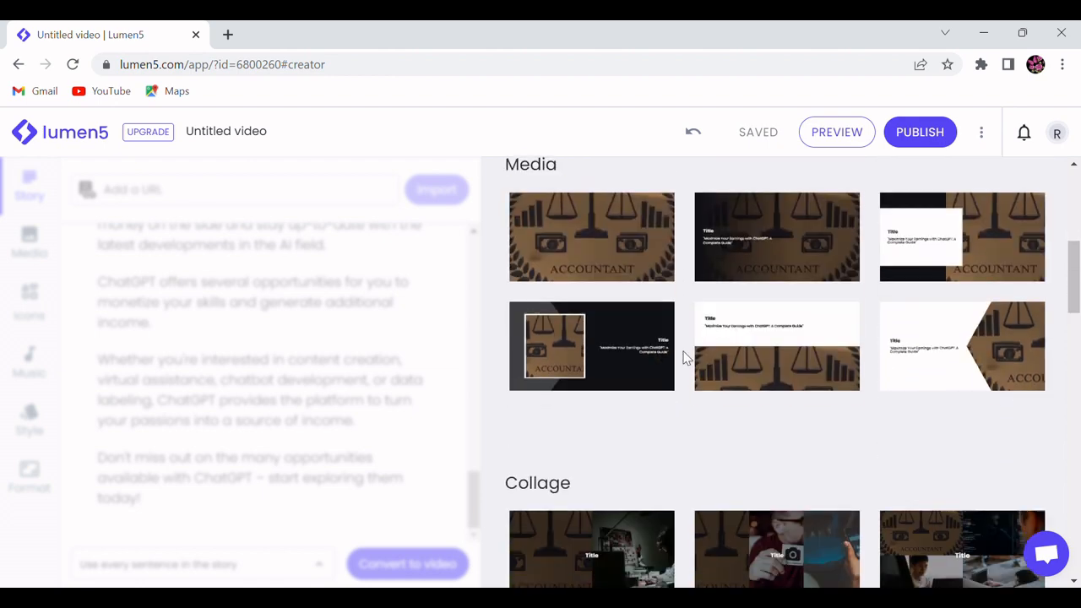
scroll(684, 358, "down", 3)
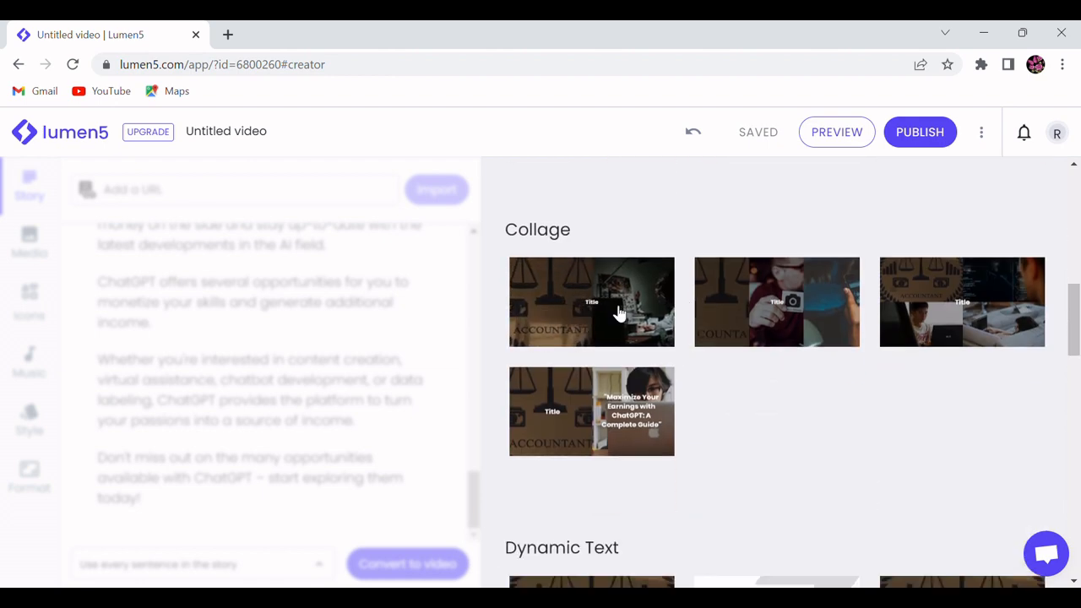
scroll(619, 313, "up", 6)
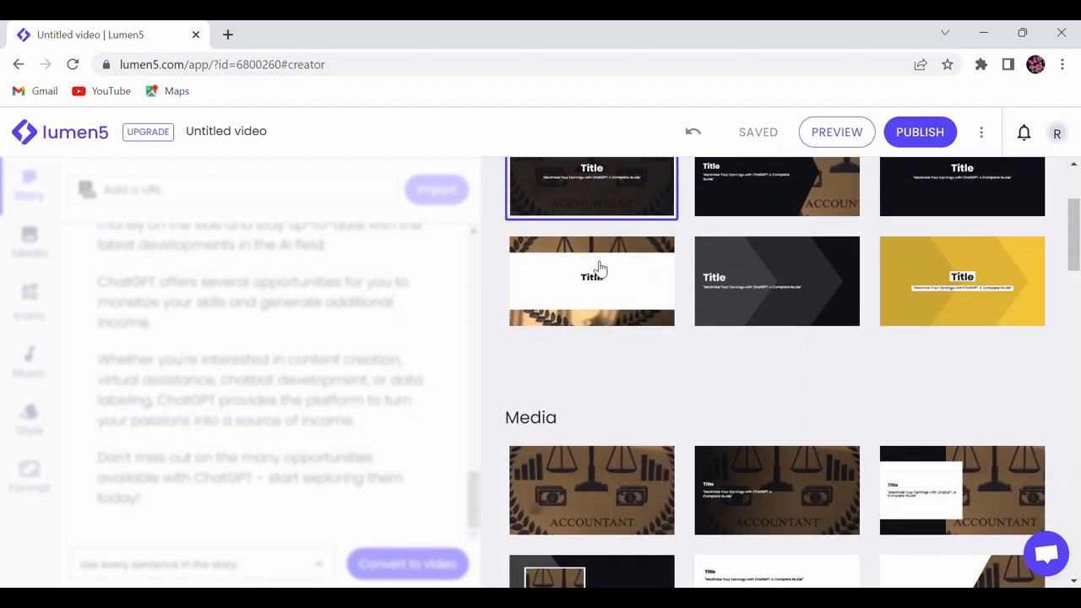
left_click(596, 269)
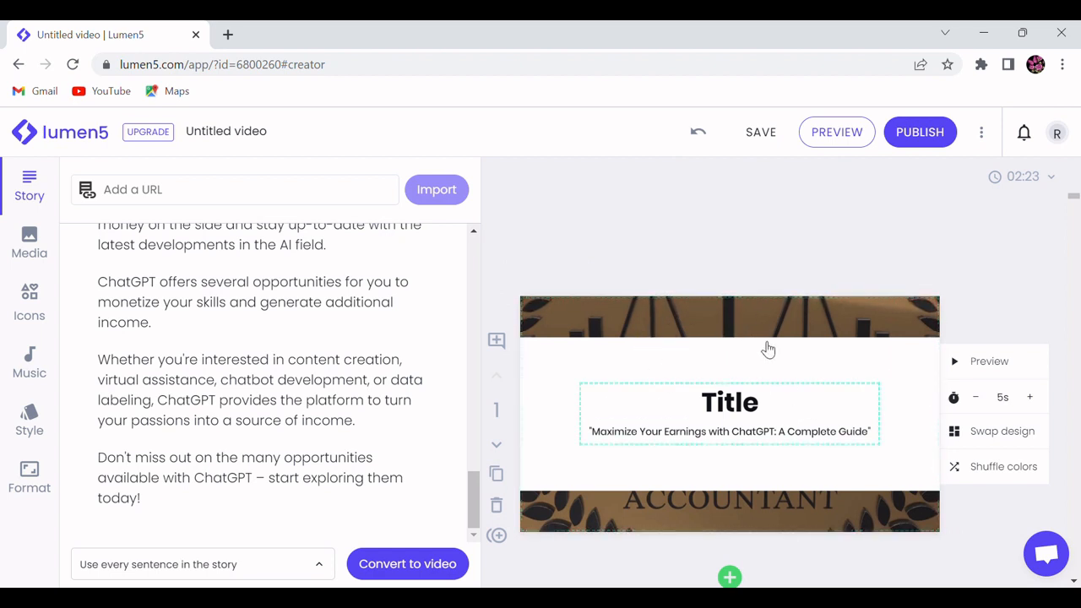
Step: Set the title scene's duration to 7 seconds and save the video
scroll(760, 401, "down", 3)
scroll(756, 399, "up", 2)
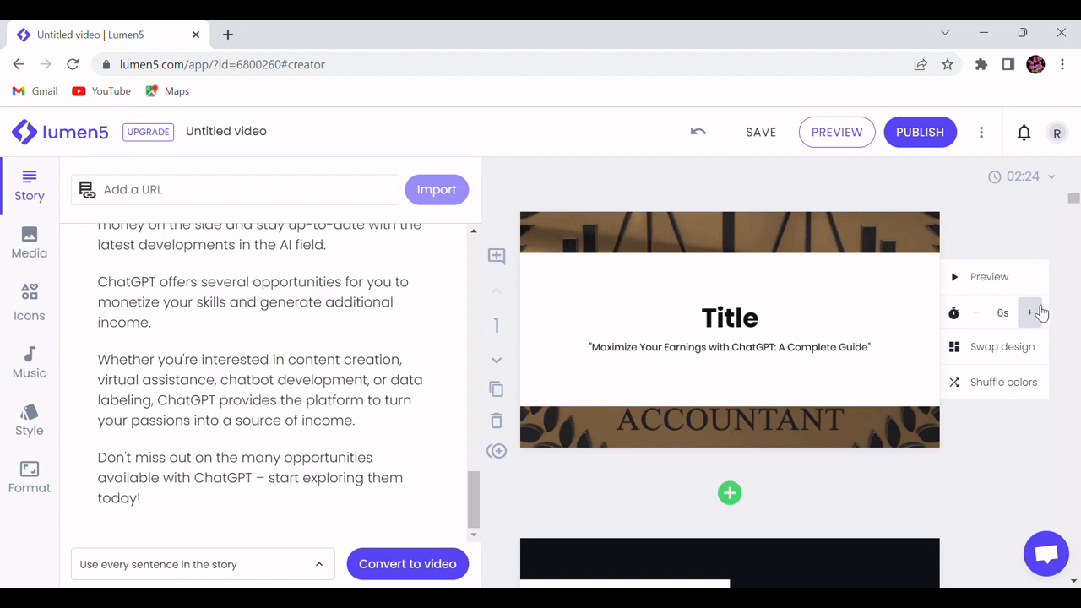
left_click(1029, 312)
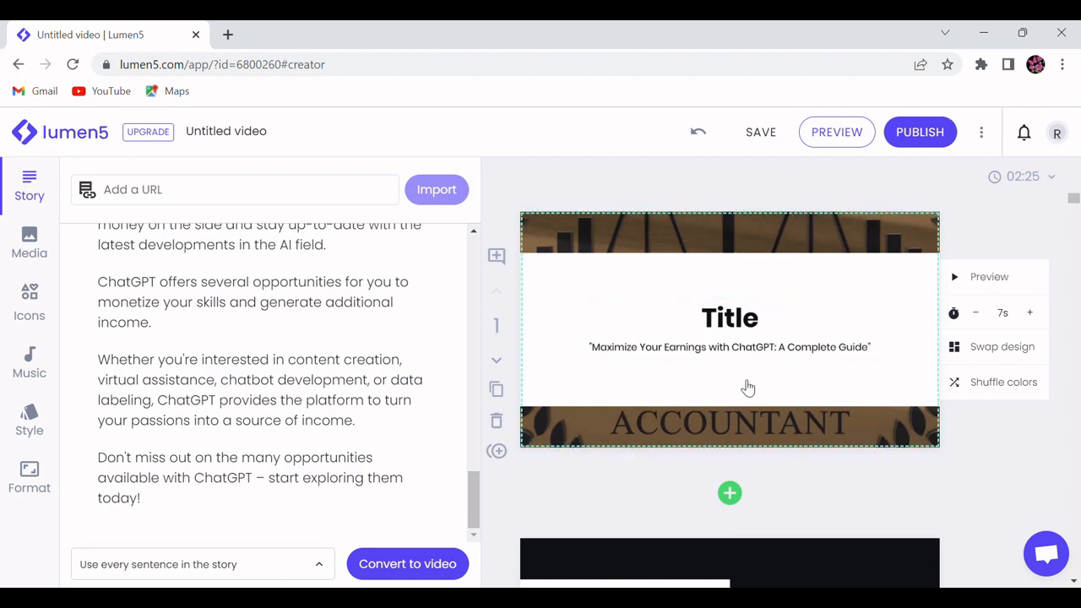
scroll(747, 393, "down", 7)
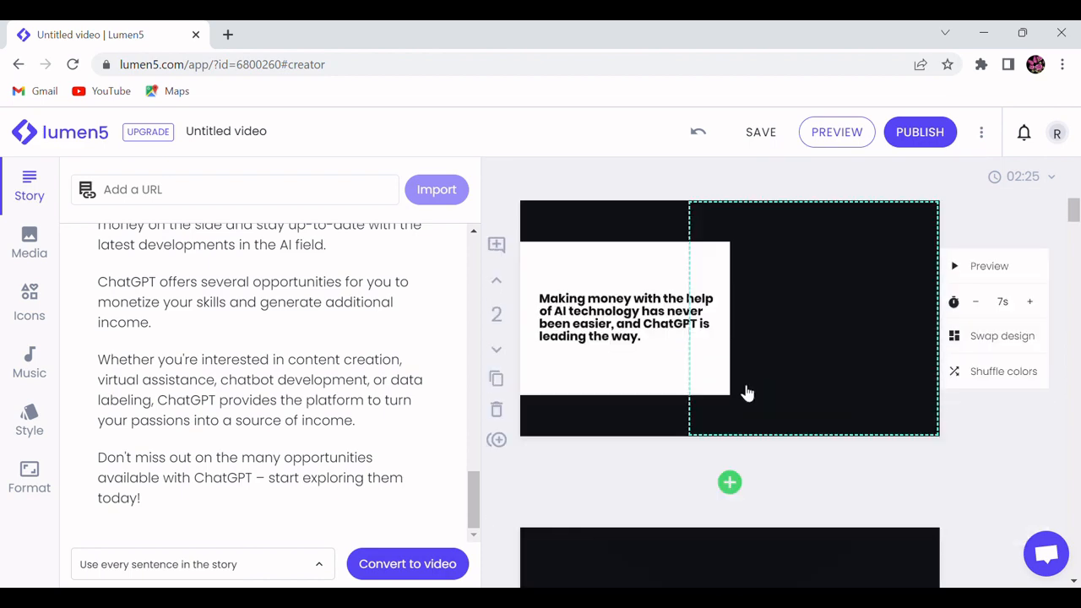
scroll(747, 393, "up", 7)
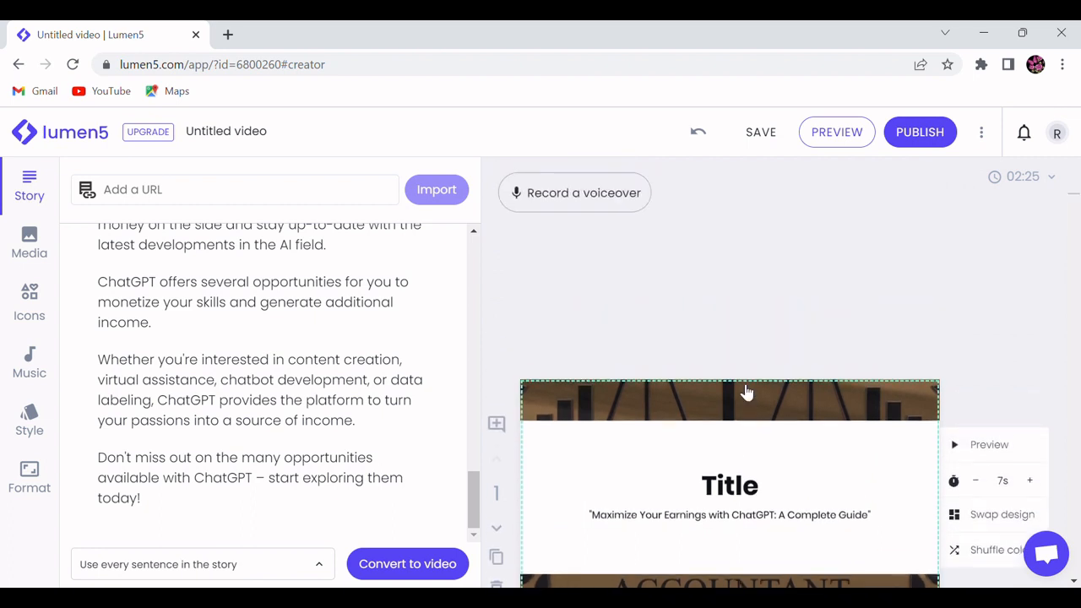
left_click(766, 140)
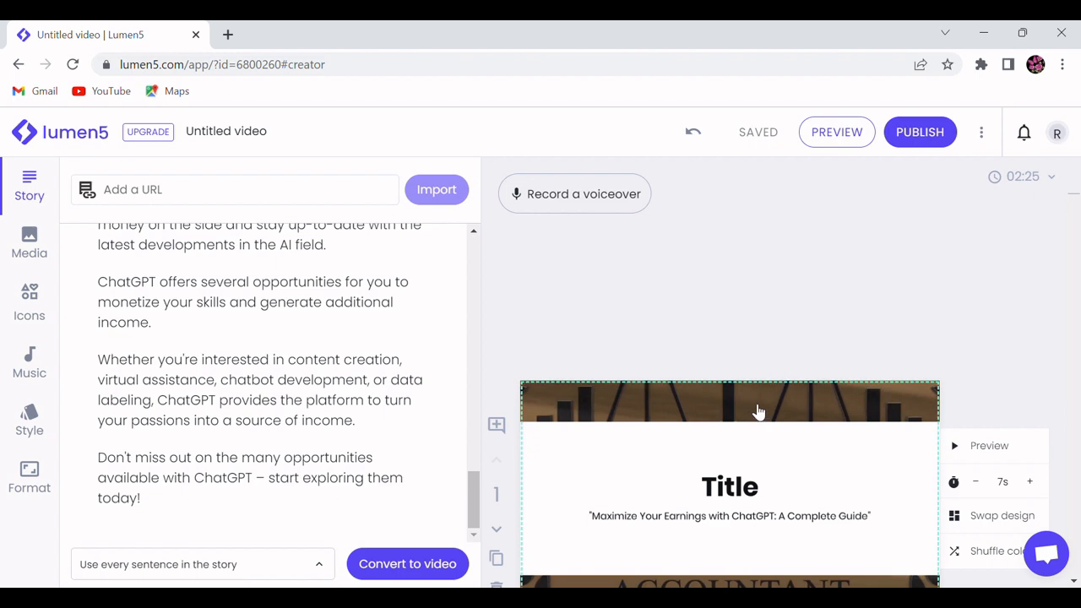
Step: Preview the whole video, skipping forward through the scenes up to the closing ones, and close the preview
left_click(835, 144)
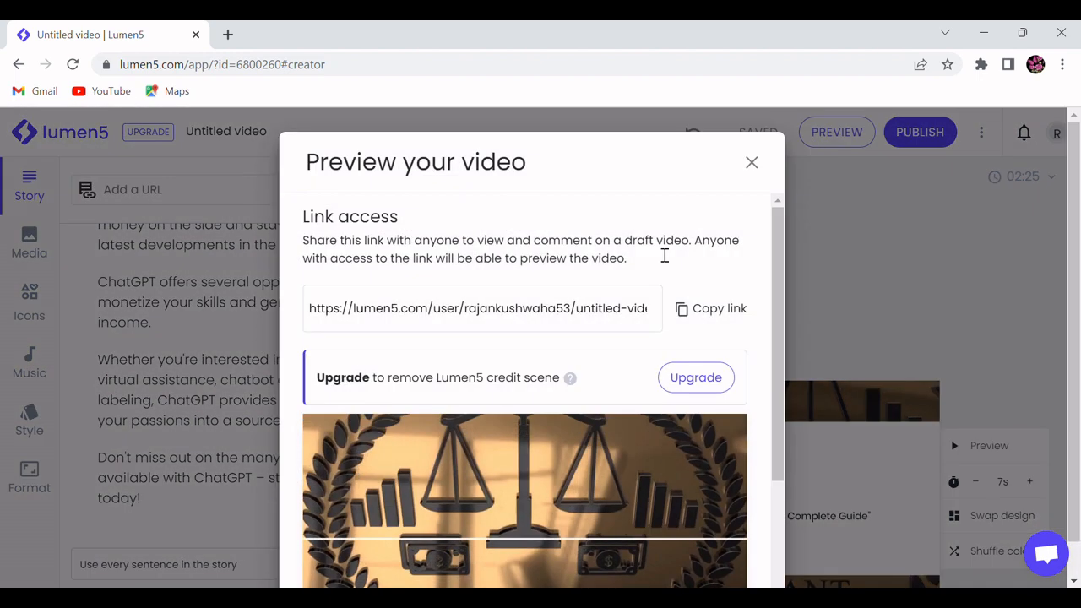
scroll(591, 342, "down", 1)
scroll(583, 353, "down", 1)
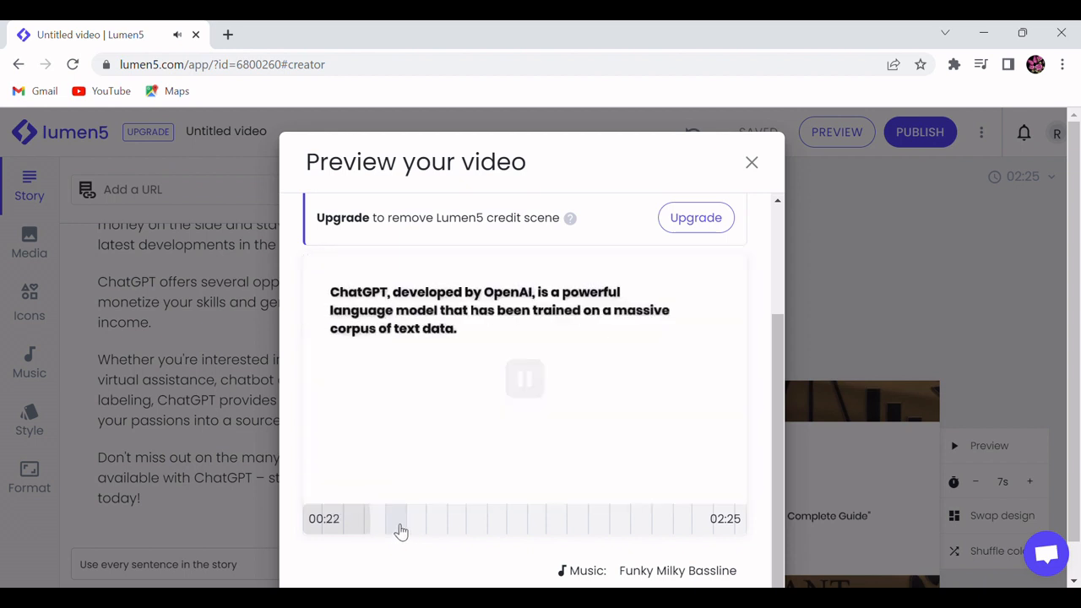
left_click(401, 530)
left_click(439, 532)
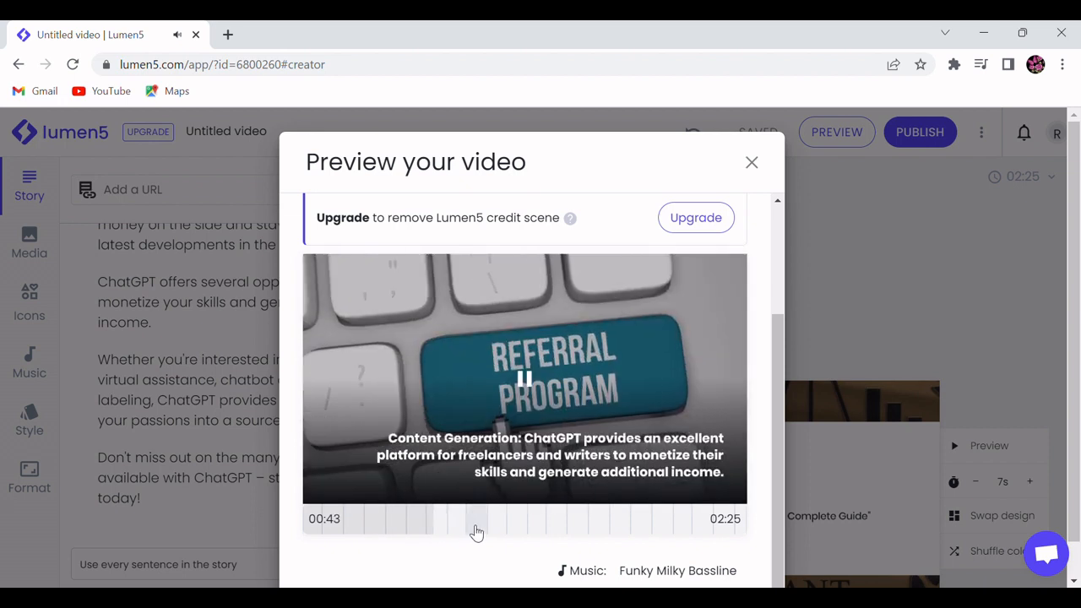
left_click(476, 530)
left_click(541, 531)
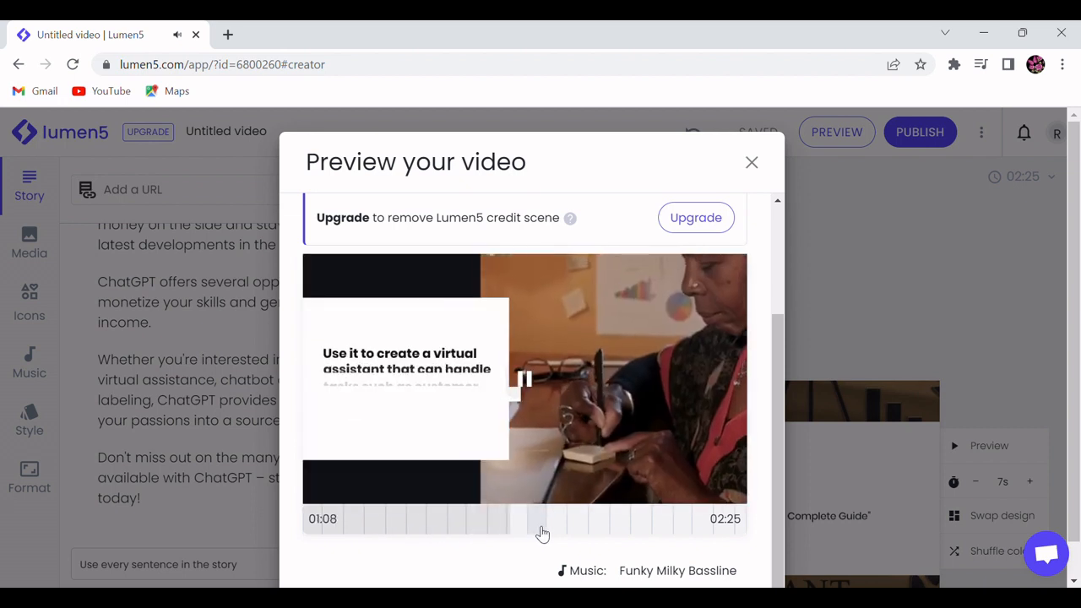
left_click(583, 530)
left_click(602, 530)
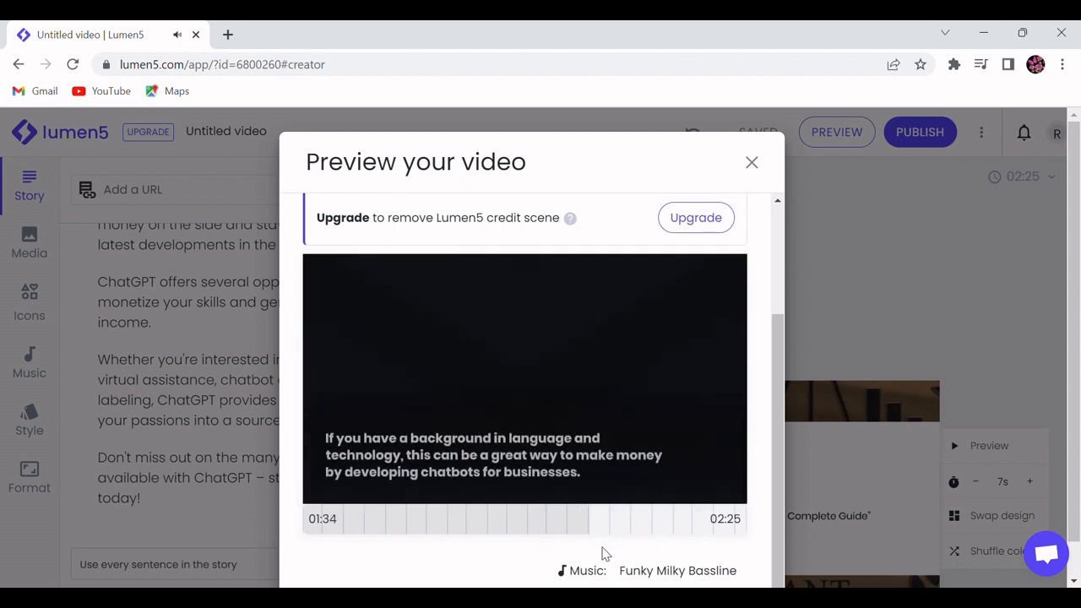
left_click(664, 532)
left_click(684, 531)
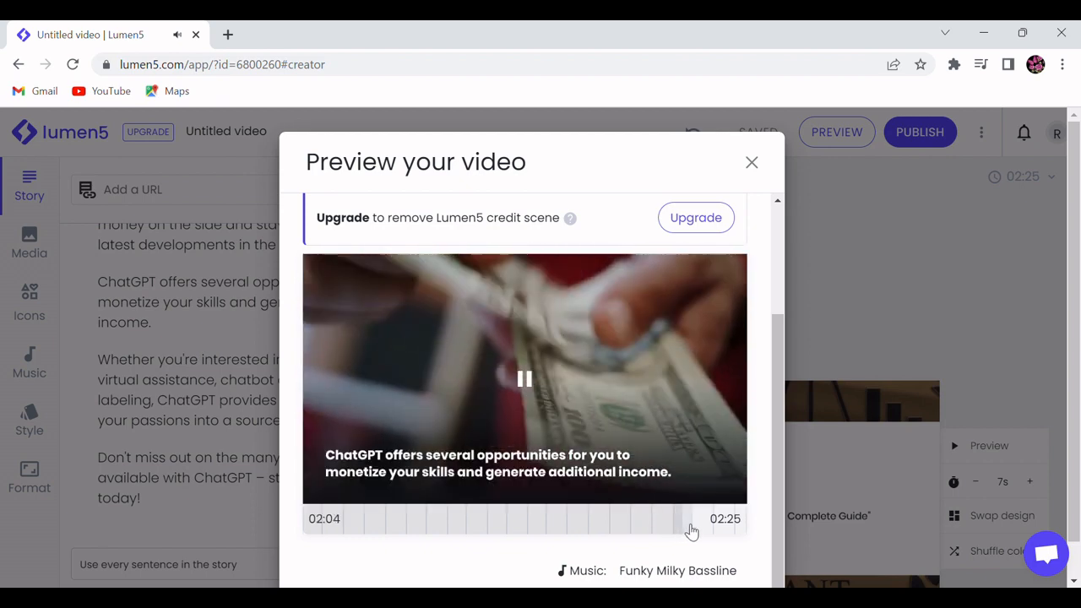
scroll(687, 499, "up", 1)
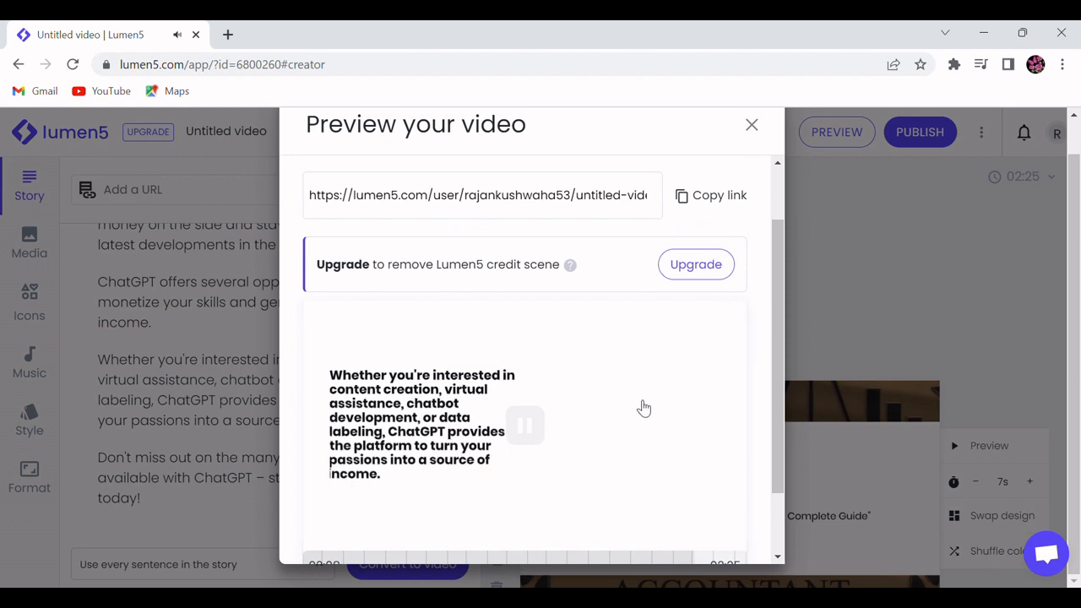
left_click(751, 125)
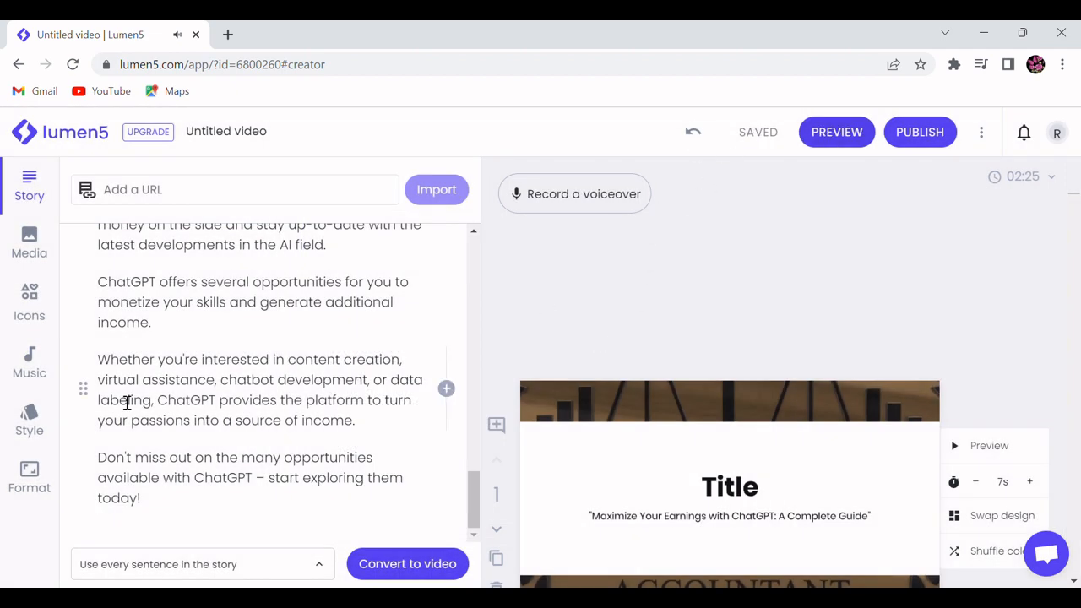
Step: Lower the background music volume to 40 and save the video
left_click(29, 365)
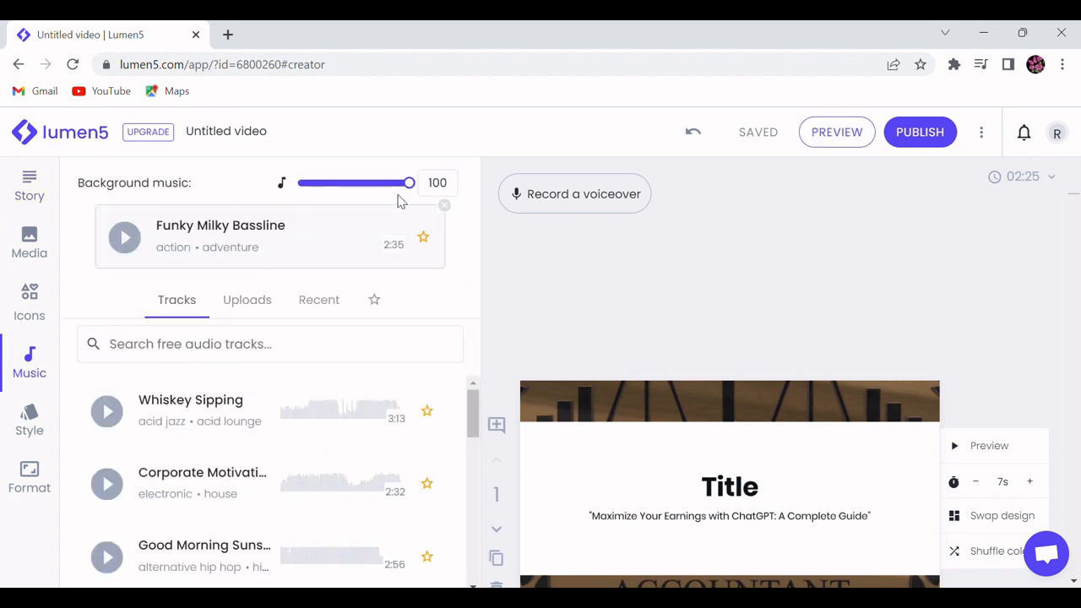
left_click_drag(414, 191, 343, 198)
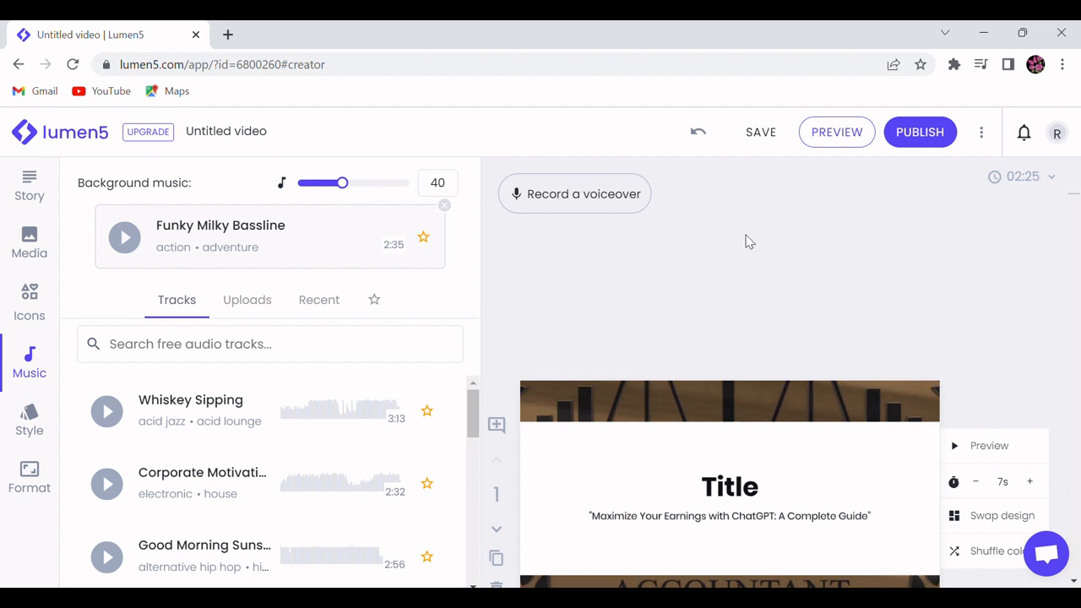
left_click(767, 137)
Step: Examine the voiceover recorder's scene timeline and microphone controls, and close it without recording
scroll(728, 311, "down", 1)
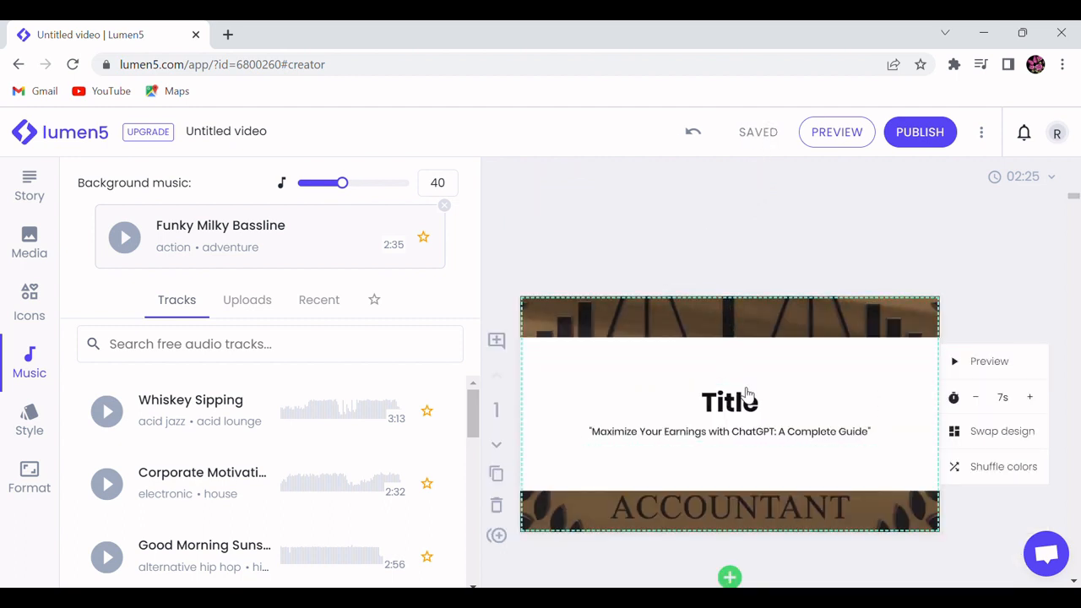
scroll(705, 333, "up", 1)
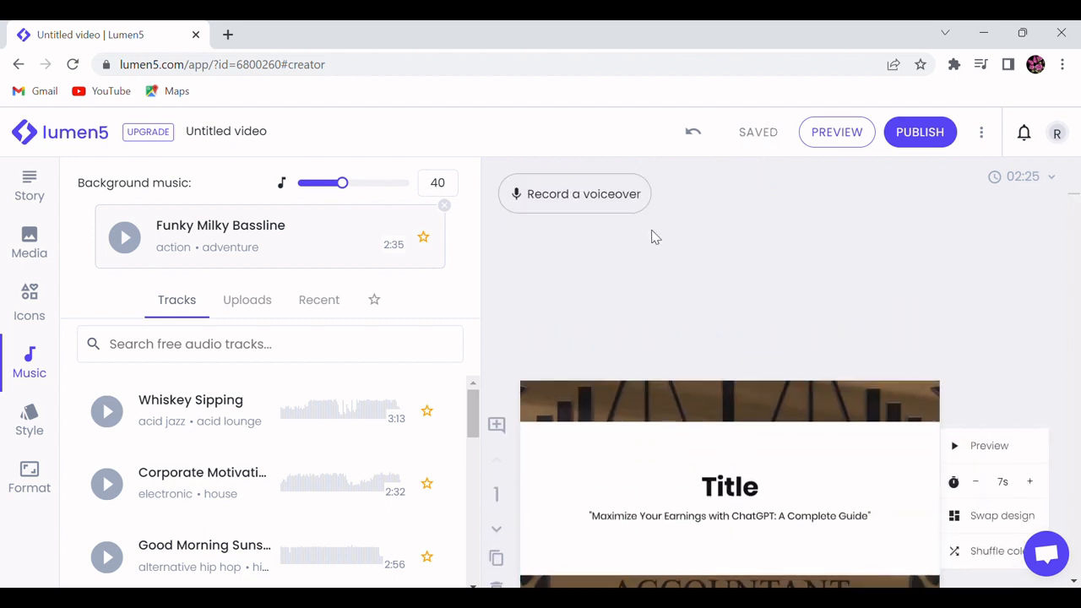
left_click(588, 202)
scroll(553, 388, "down", 3)
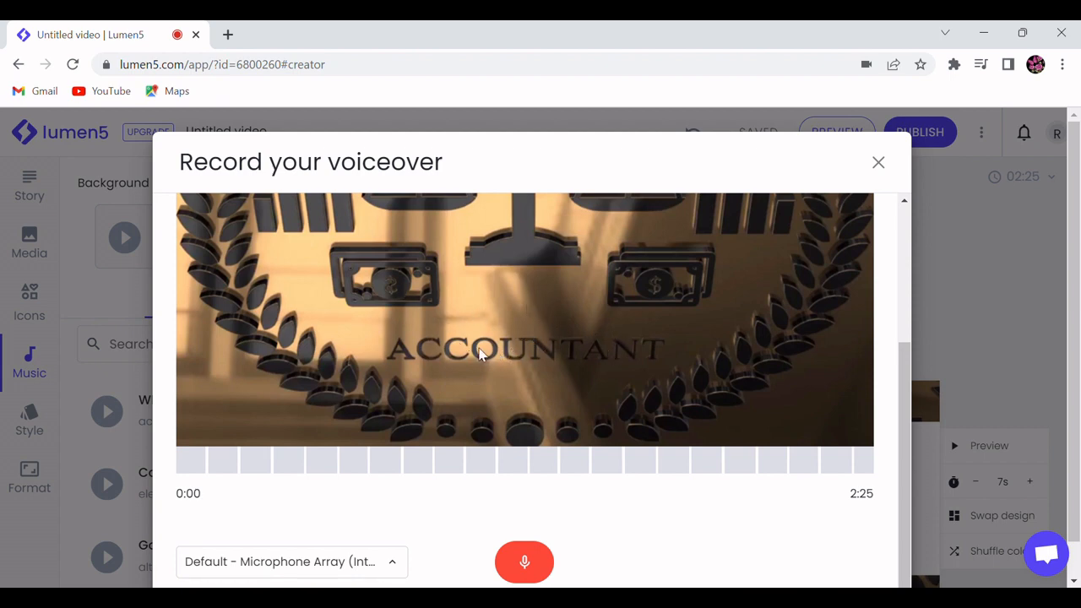
left_click(878, 162)
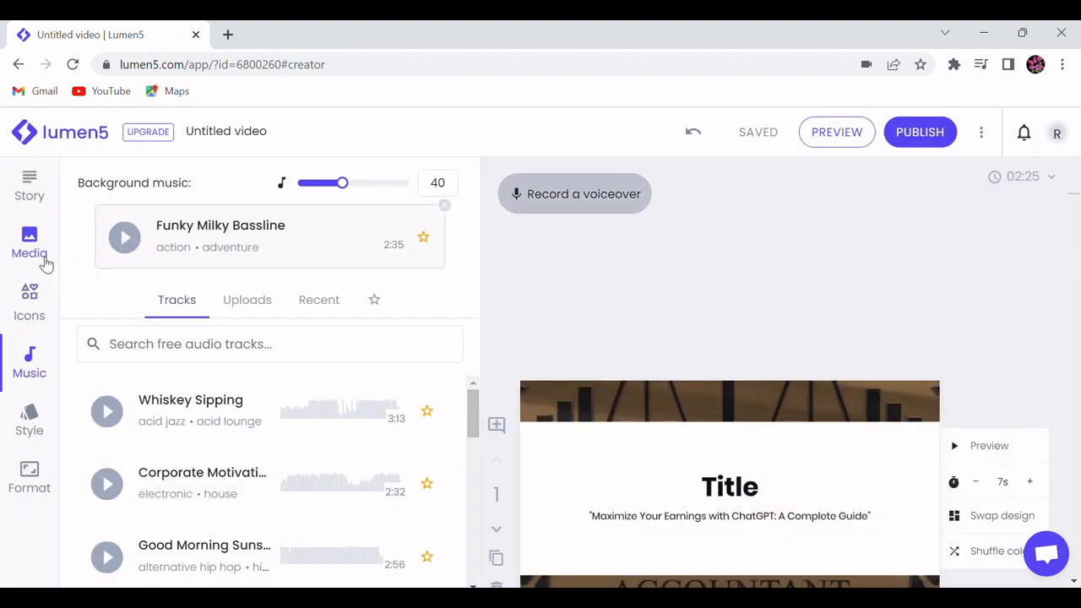
Step: Search the media library for "money" to find footage for the second scene
scroll(697, 379, "down", 5)
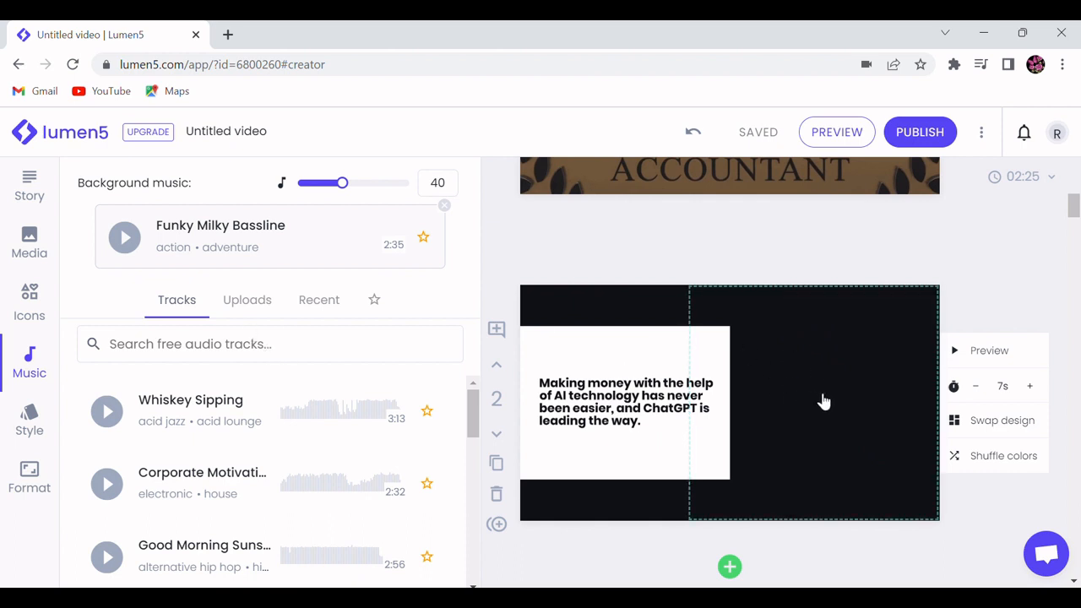
left_click(16, 253)
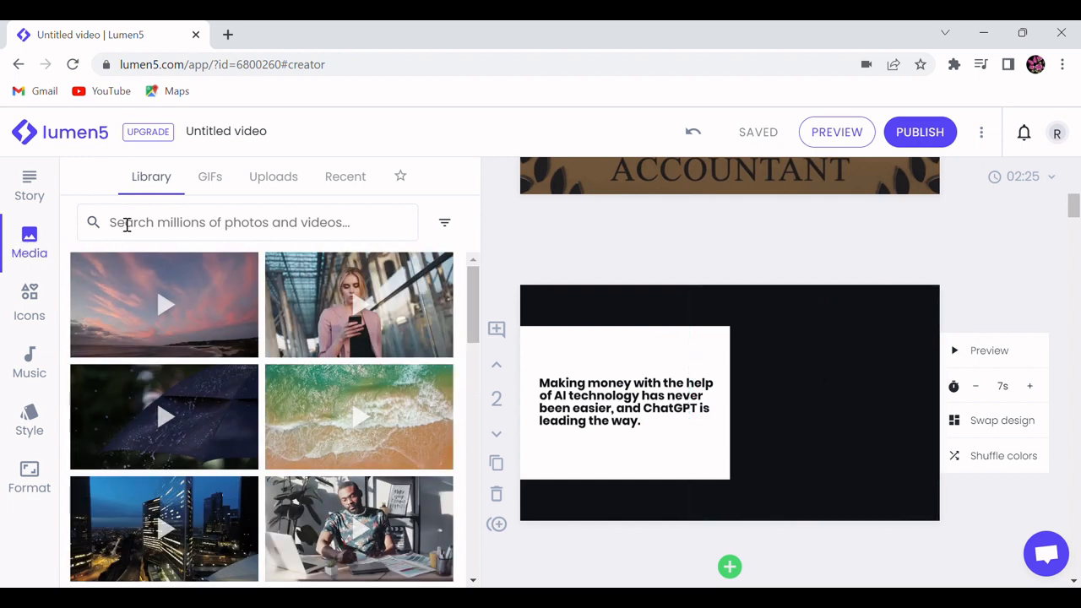
left_click(193, 228)
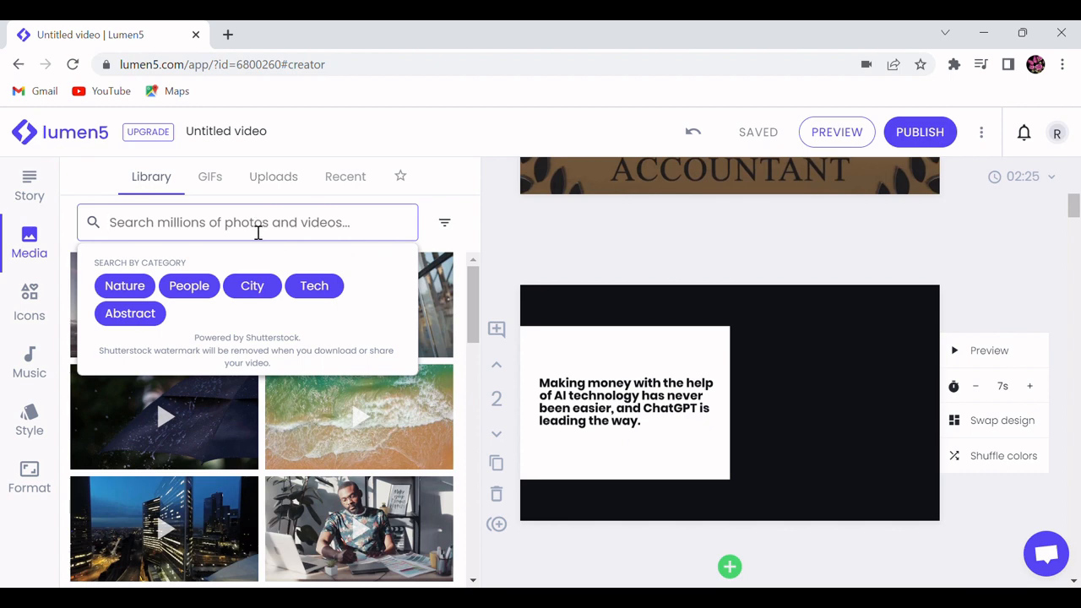
type("money")
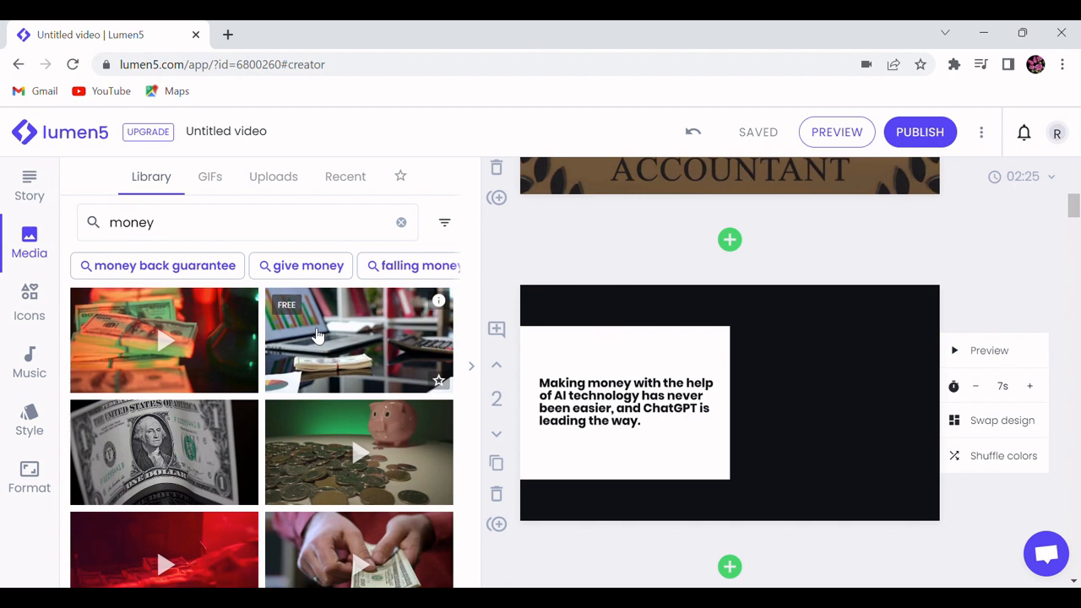
Step: Fill the second scene's empty media area with the free clip showing a laptop, charts and a stack of cash
scroll(304, 338, "down", 4)
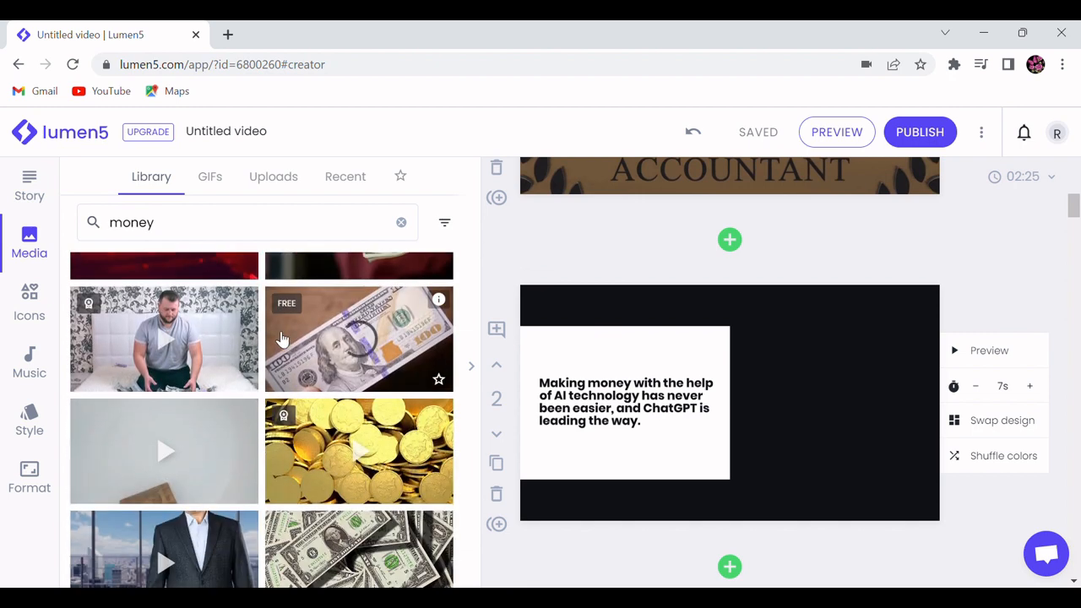
scroll(283, 340, "up", 1)
scroll(282, 339, "down", 1)
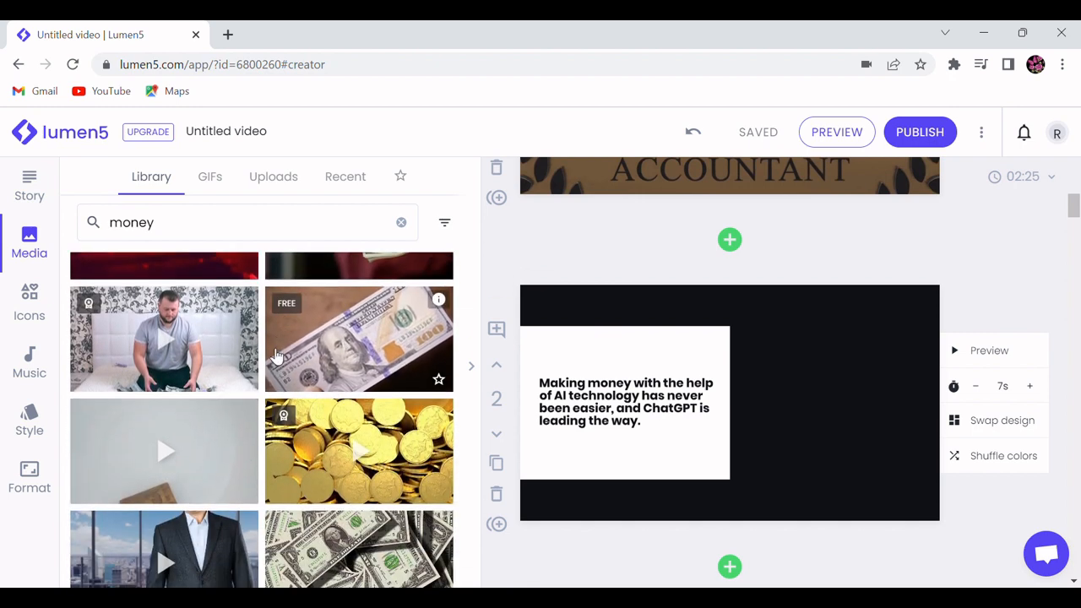
scroll(304, 327, "up", 1)
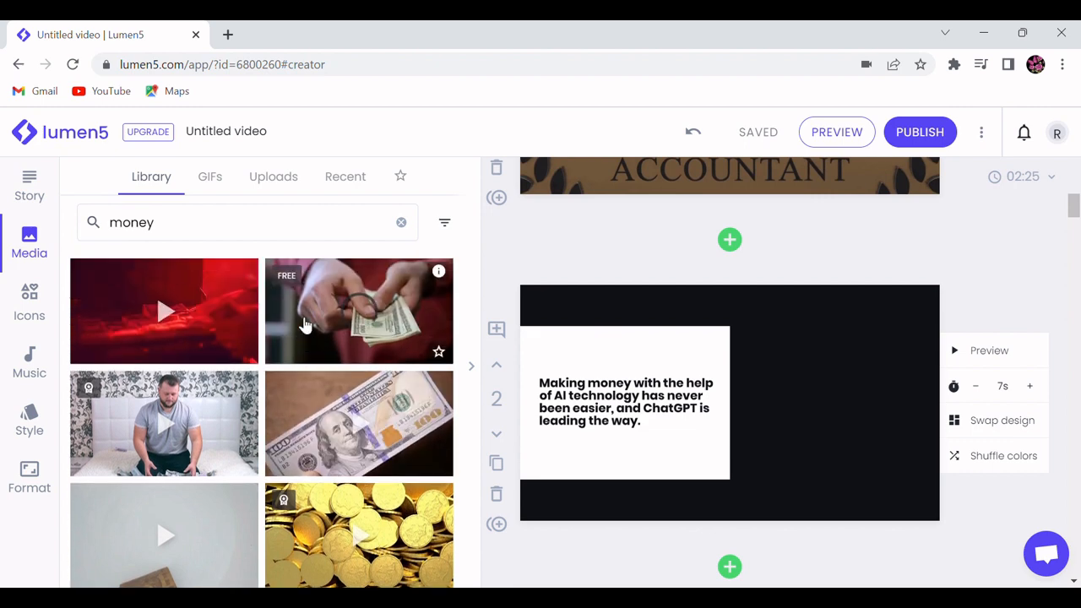
scroll(304, 325, "up", 2)
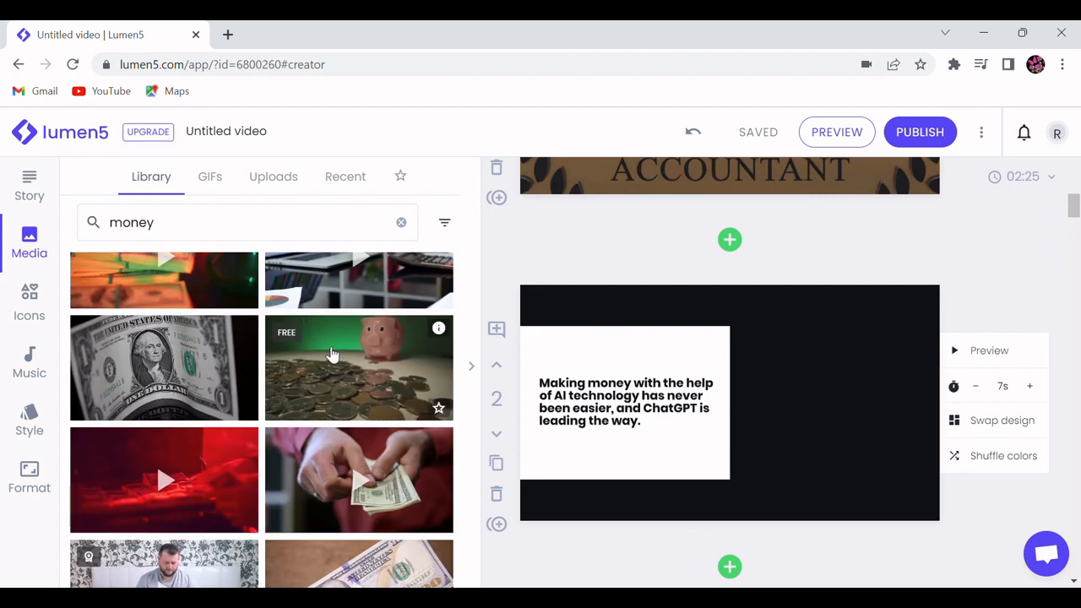
scroll(156, 476, "down", 1)
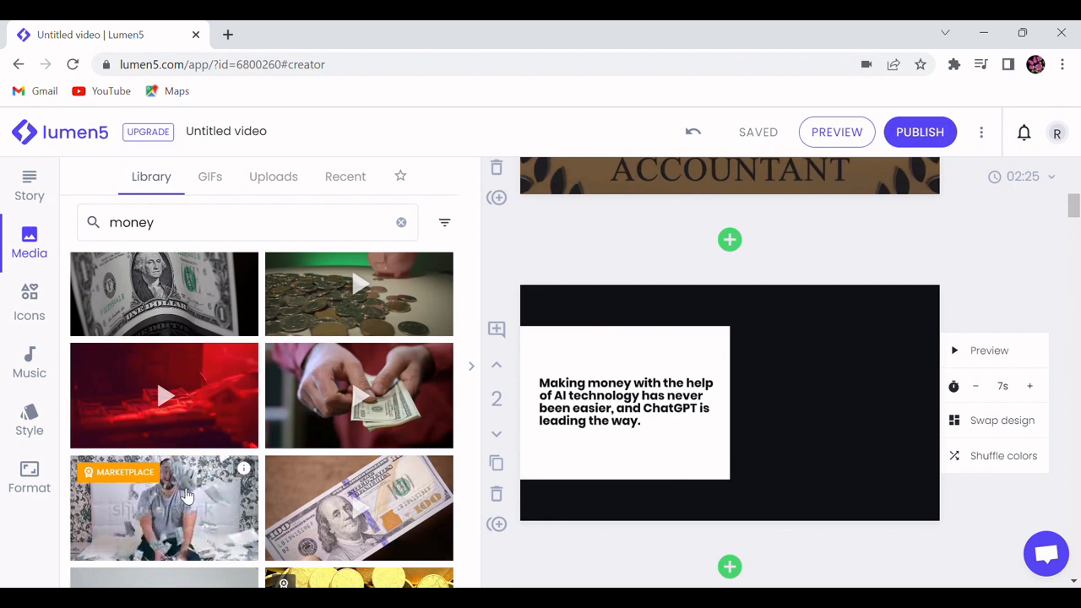
scroll(329, 481, "down", 8)
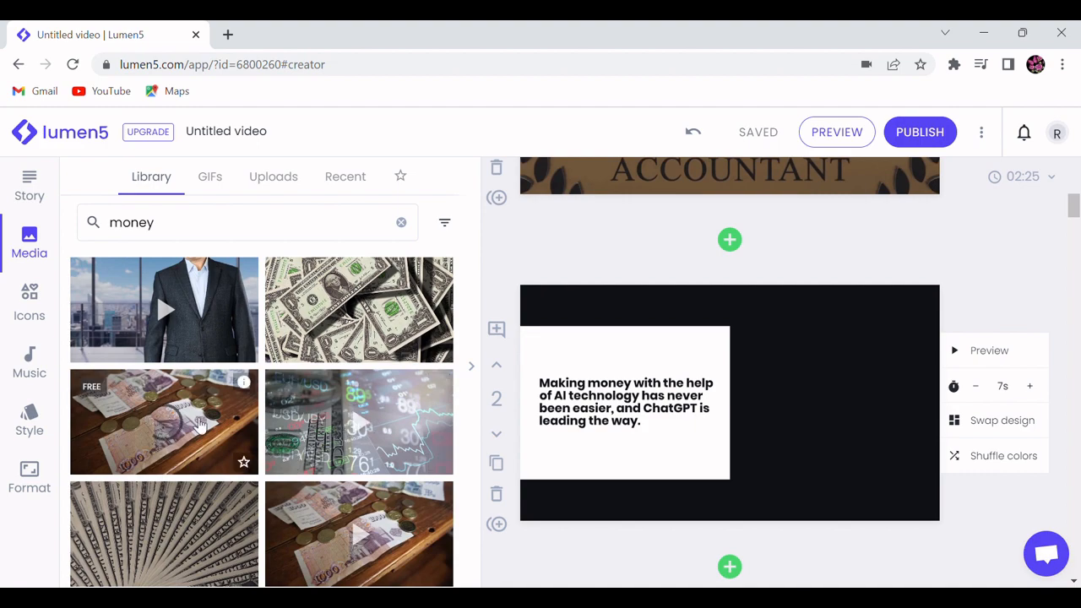
scroll(283, 387, "down", 1)
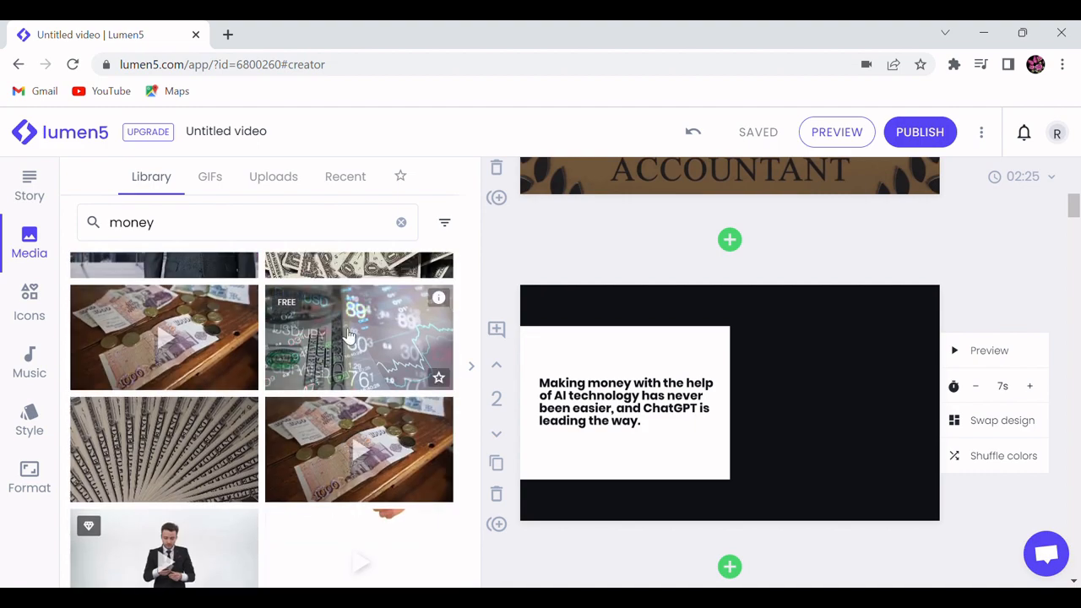
scroll(350, 333, "down", 2)
scroll(358, 331, "up", 2)
scroll(358, 332, "up", 6)
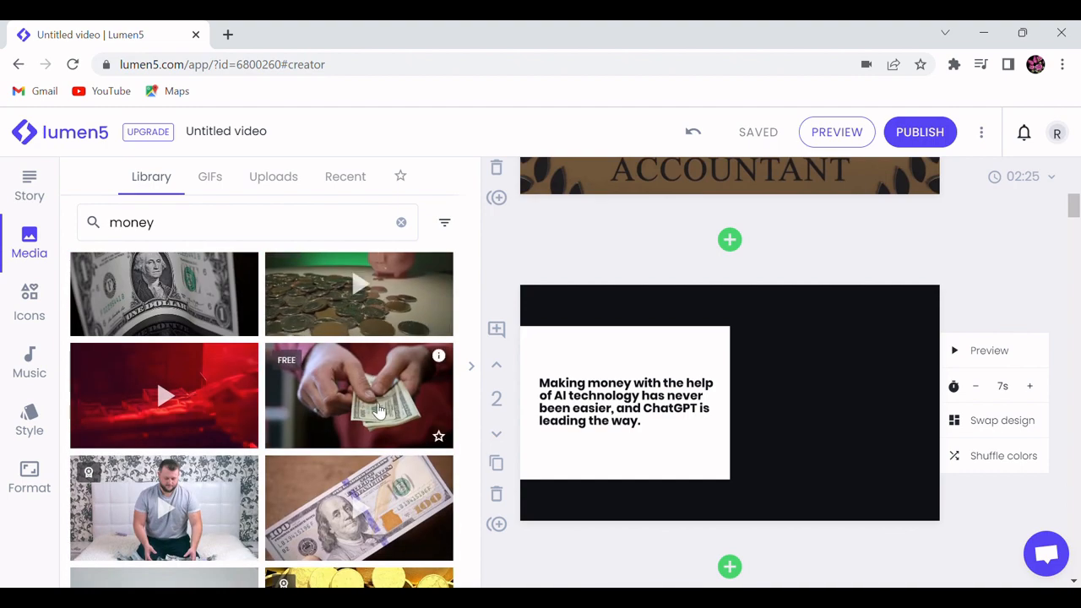
scroll(362, 389, "up", 2)
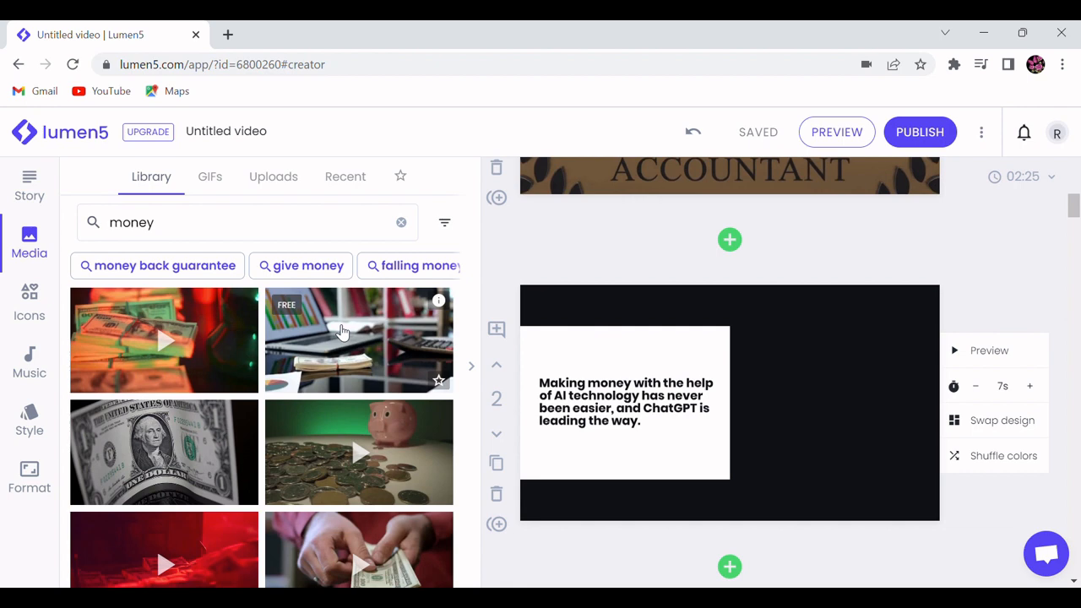
left_click_drag(342, 331, 779, 369)
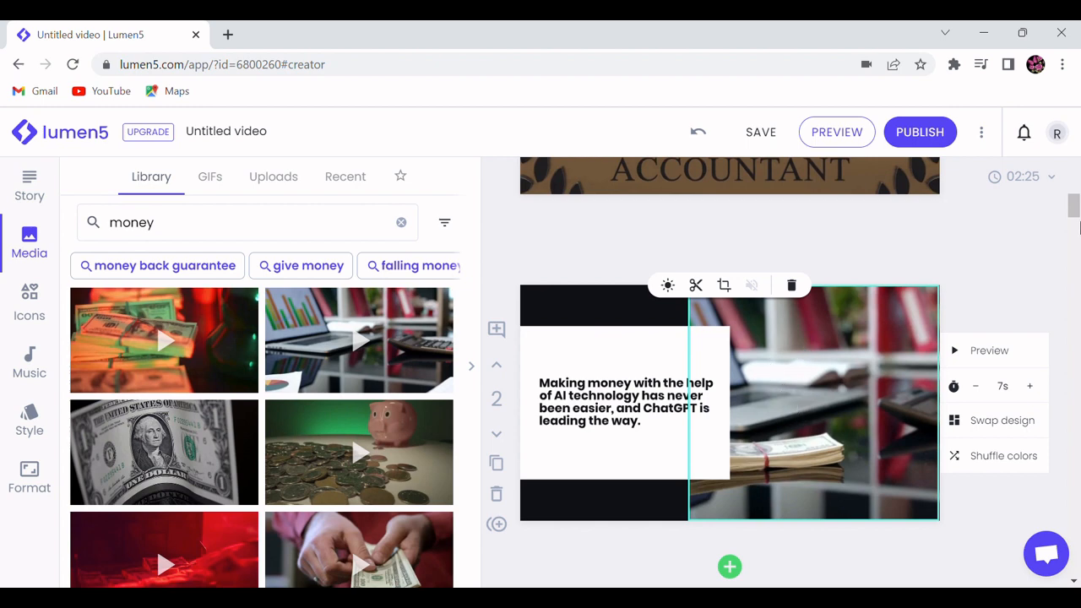
left_click(1039, 237)
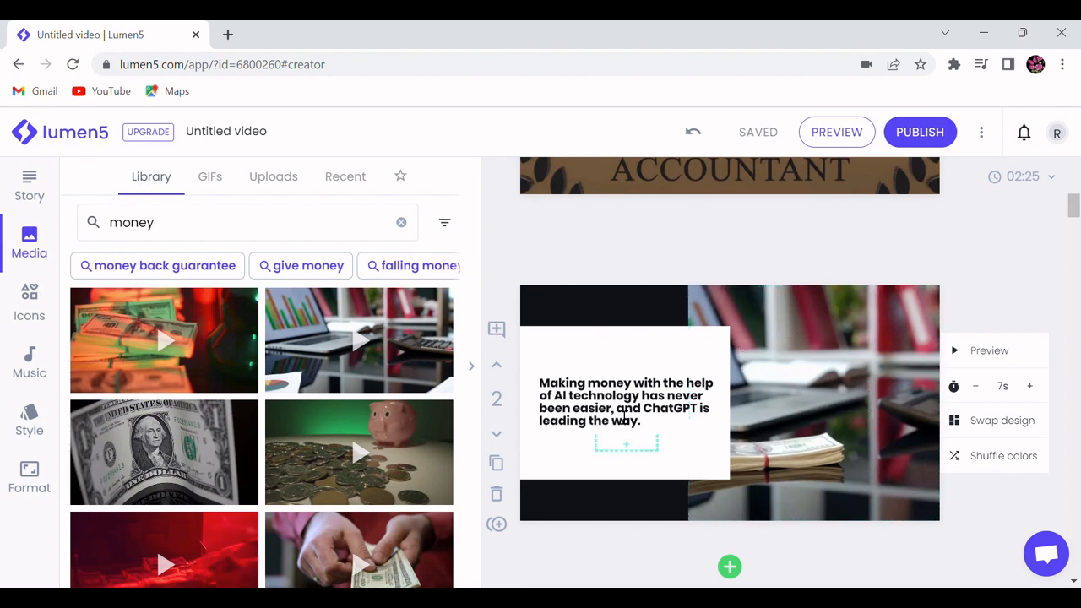
Step: Swap the second scene's design to the full-frame darkened media layout with overlaid text, and save the video
left_click(994, 420)
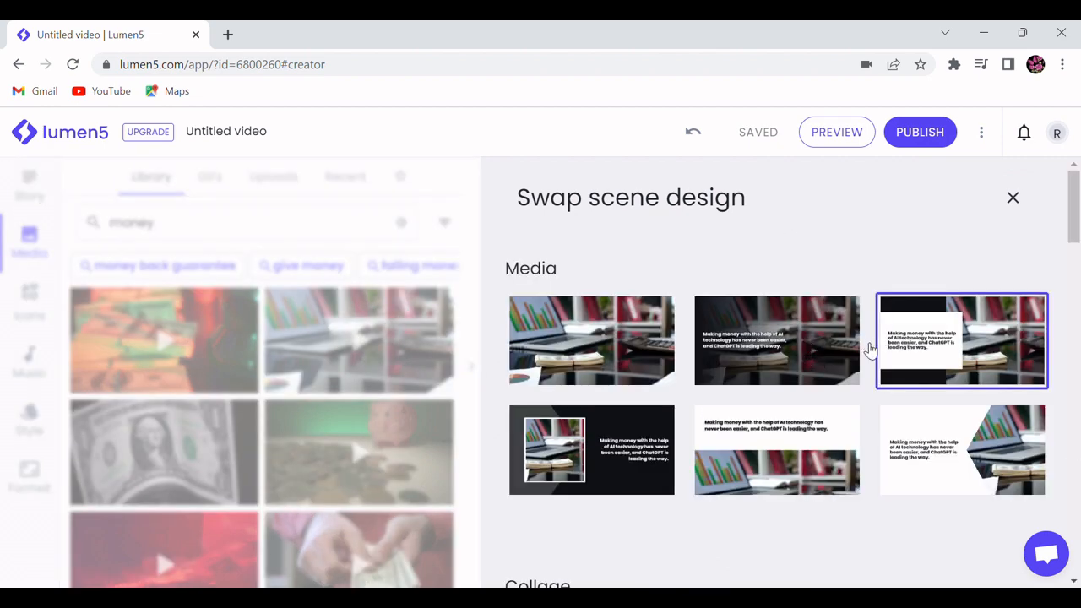
left_click(773, 338)
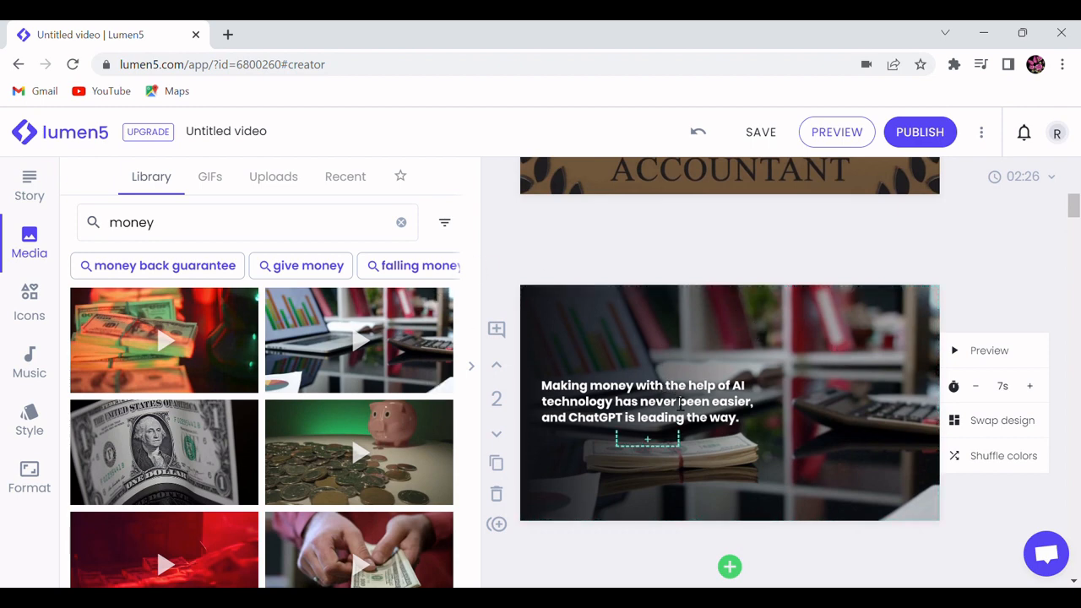
scroll(824, 434, "up", 2)
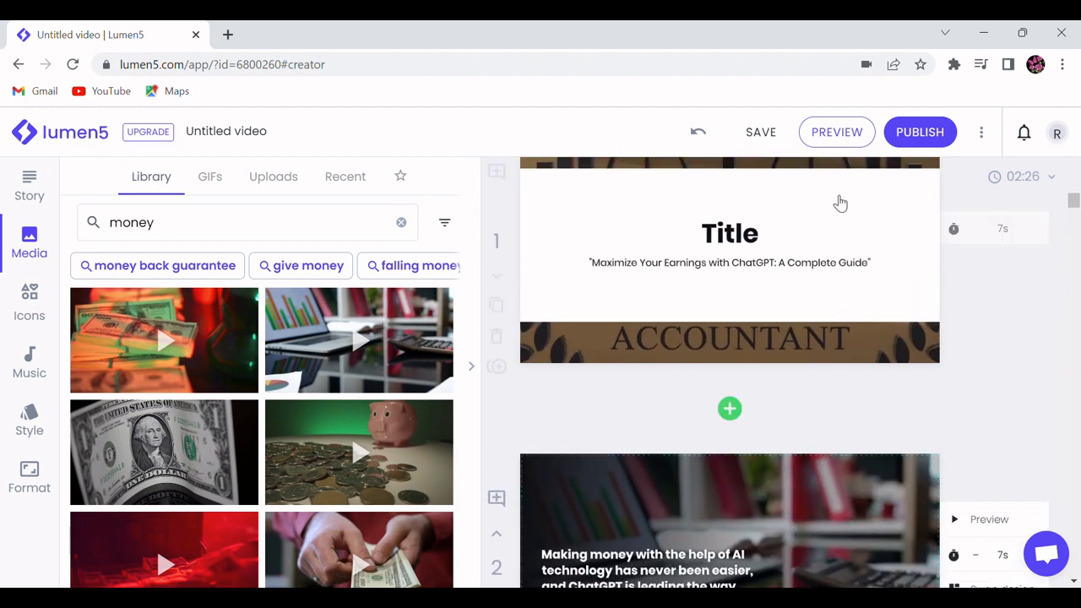
left_click(762, 140)
scroll(790, 377, "up", 3)
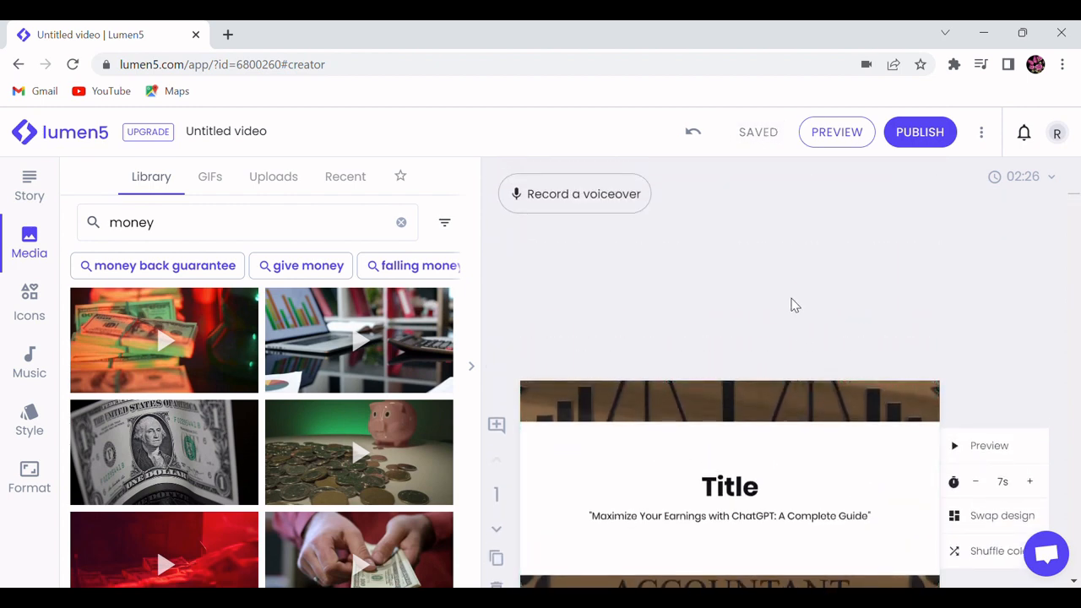
Step: Review the video format options and story text, preview the video into the second scene, and close the preview
left_click(39, 483)
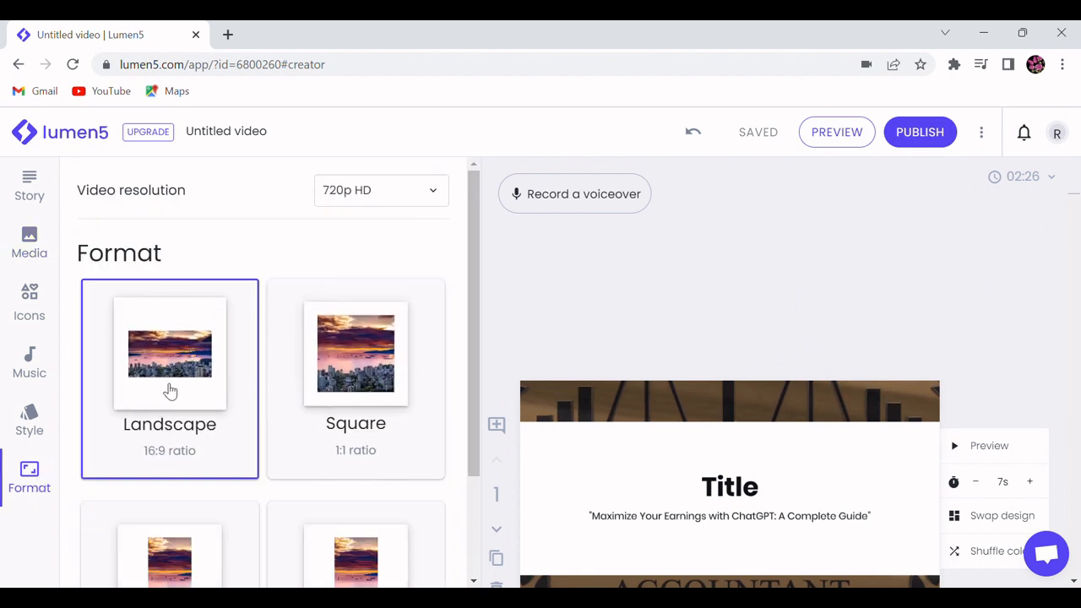
left_click(27, 188)
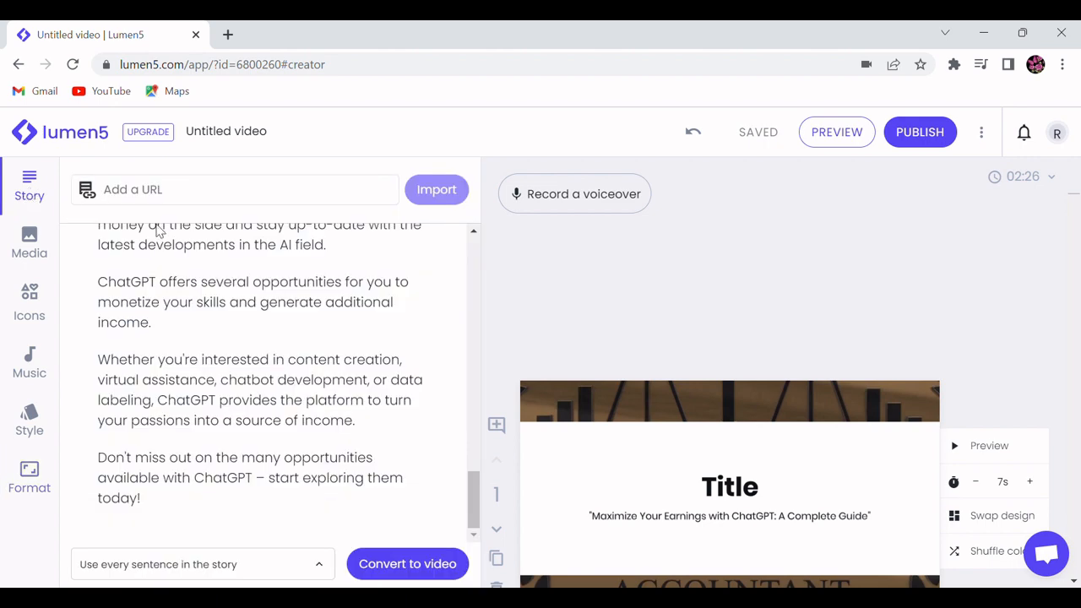
left_click(836, 136)
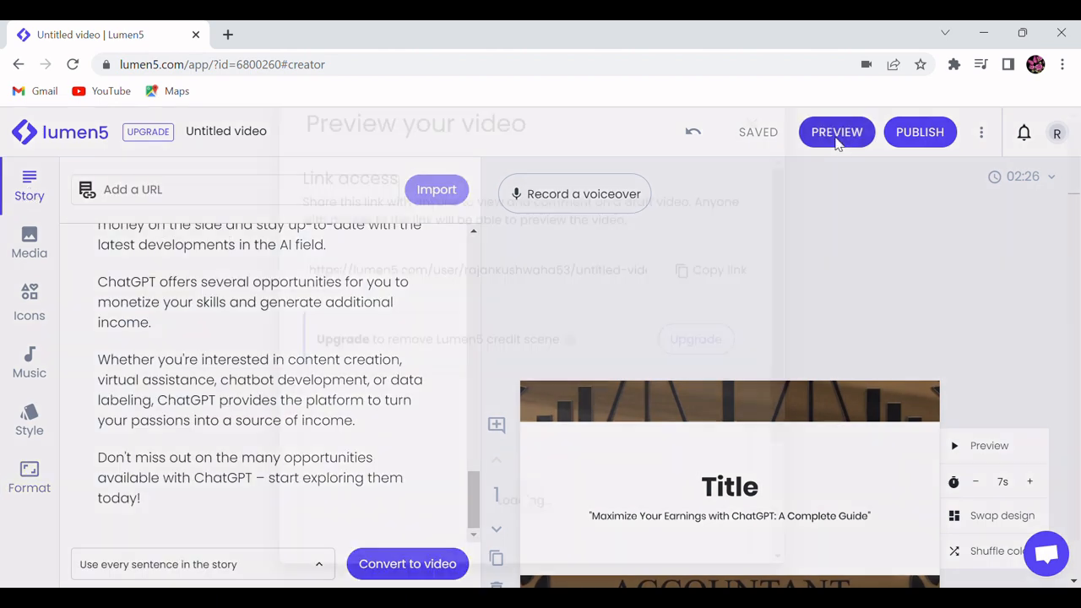
scroll(485, 397, "down", 2)
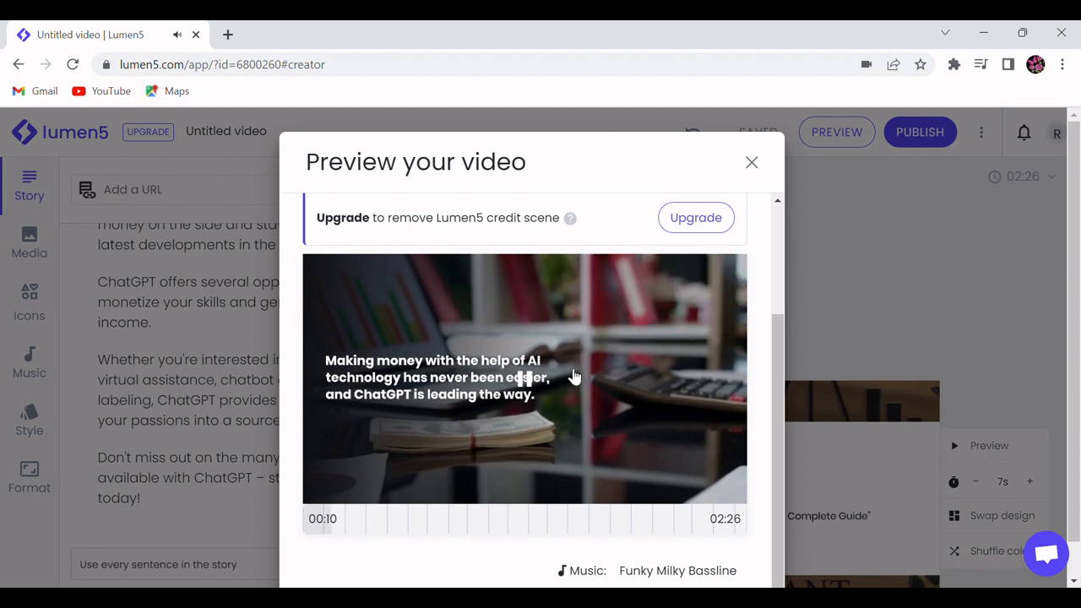
left_click(758, 168)
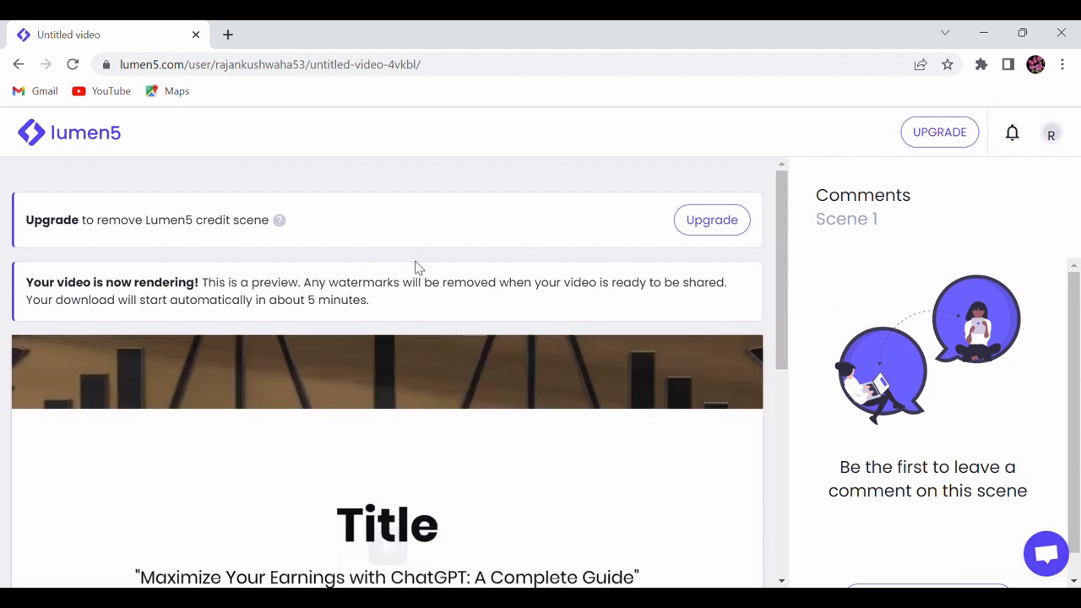
Step: Examine the published video's page, from the rendering notice to the download and sharing options below the player
scroll(415, 267, "down", 1)
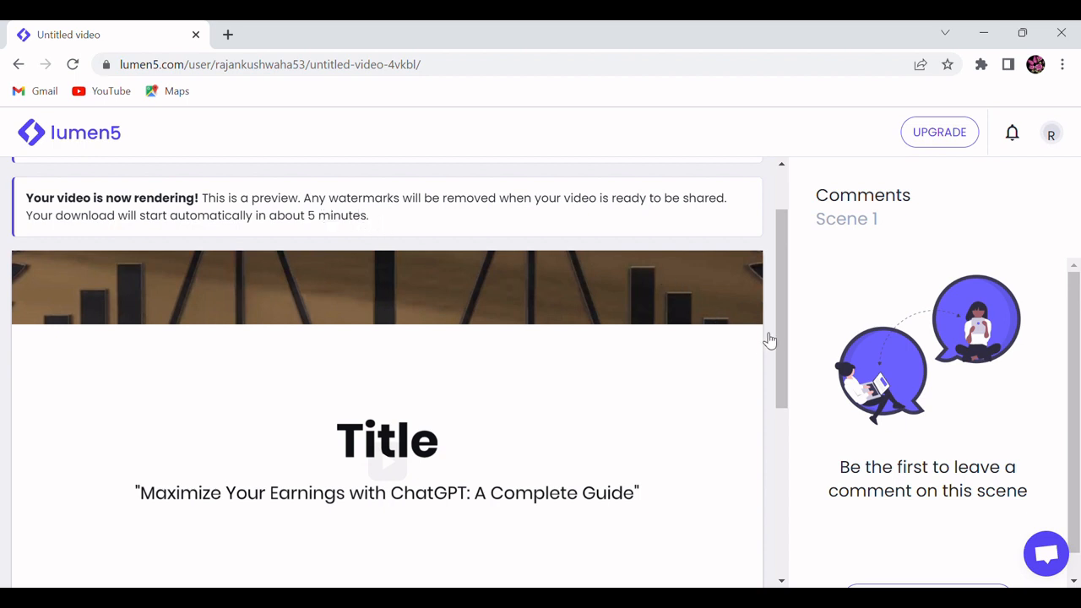
scroll(785, 332, "down", 1)
scroll(784, 359, "down", 3)
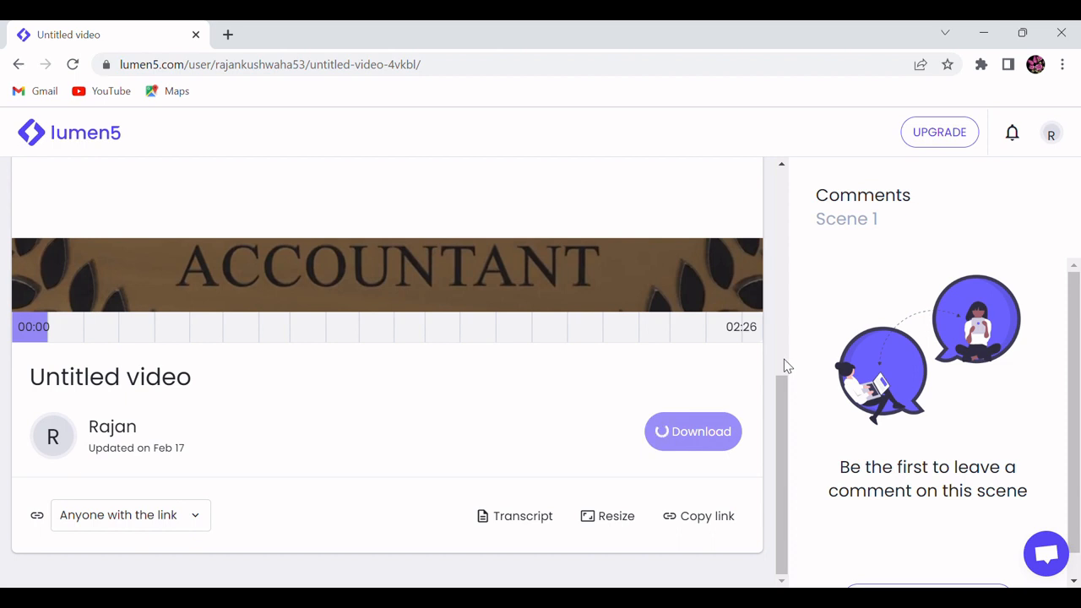
scroll(783, 365, "up", 1)
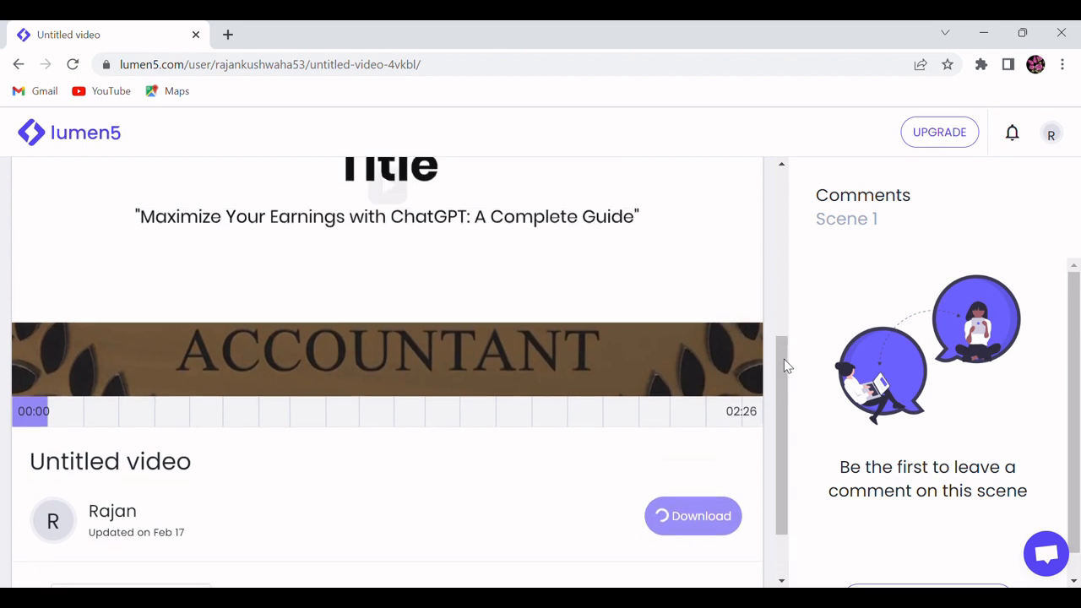
scroll(784, 359, "up", 4)
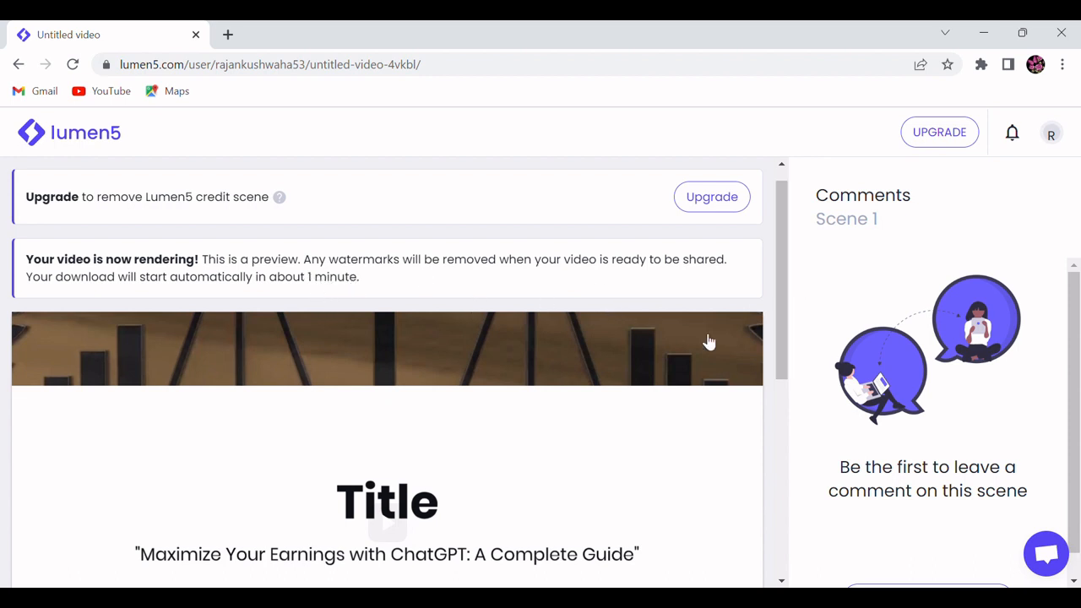
scroll(784, 318, "down", 2)
scroll(784, 319, "up", 2)
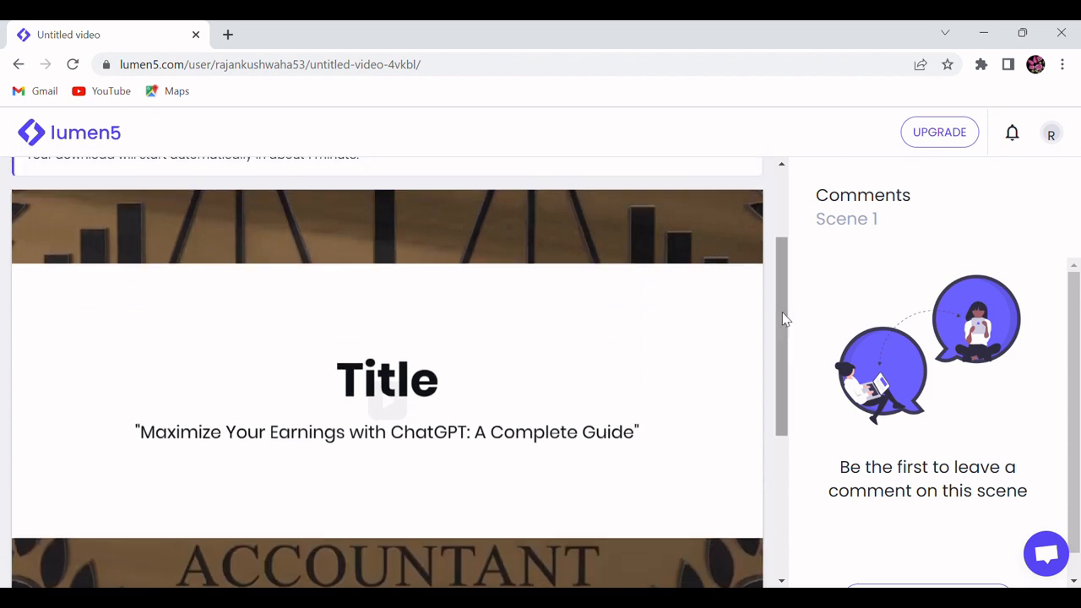